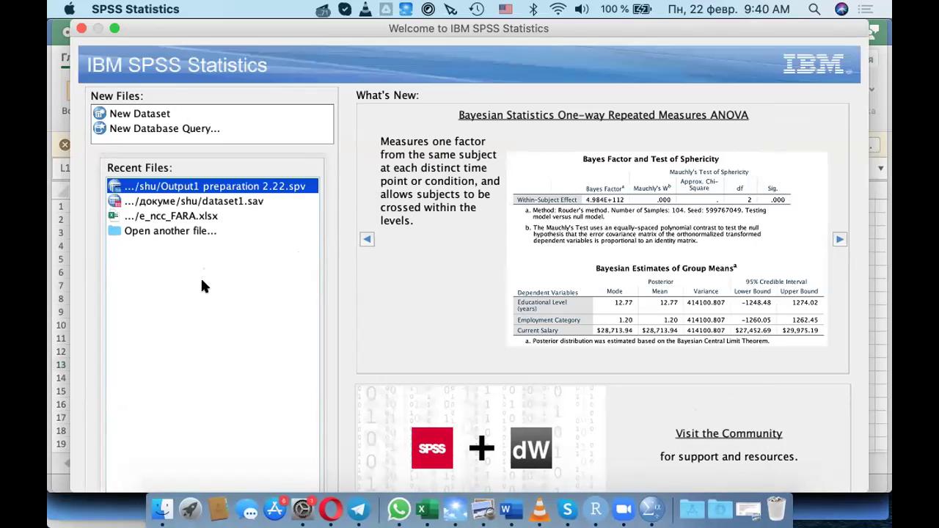
Step: Open the dataset1.sav data file from the shu folder
double_click(136, 232)
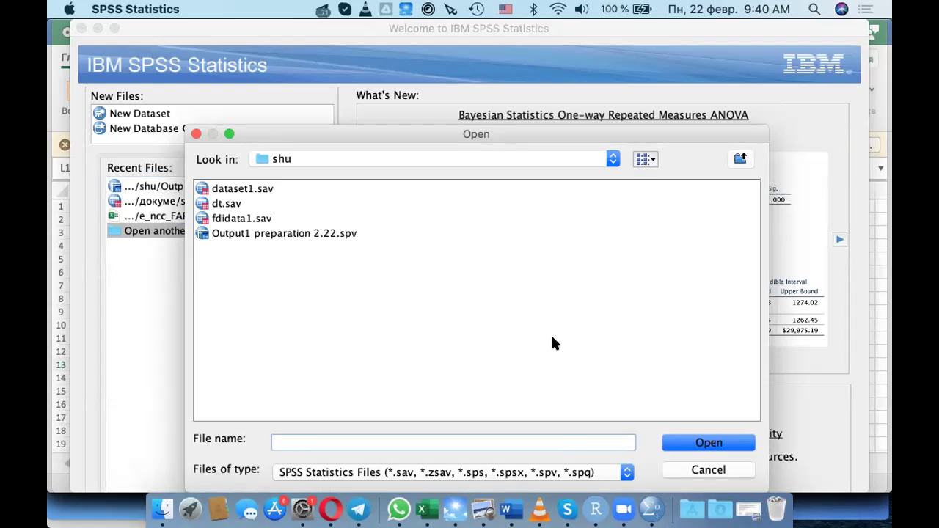
left_click(226, 189)
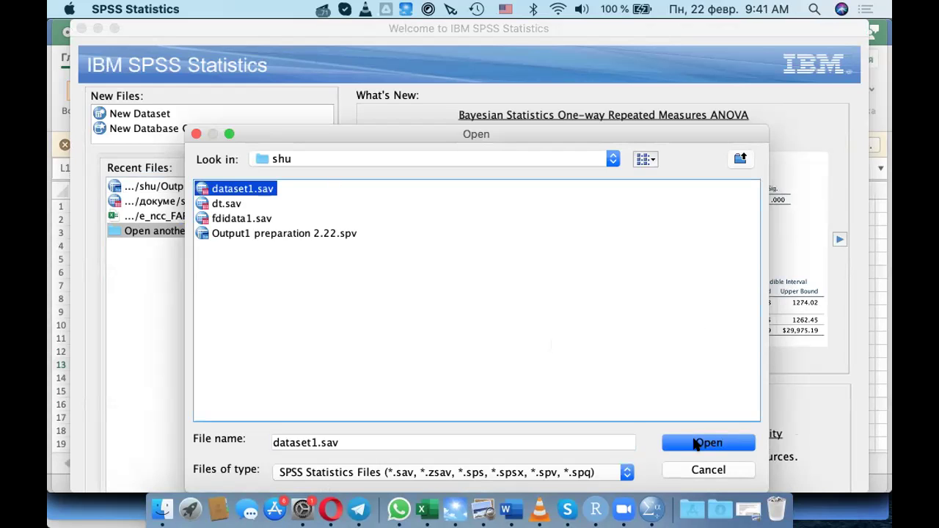
left_click(695, 444)
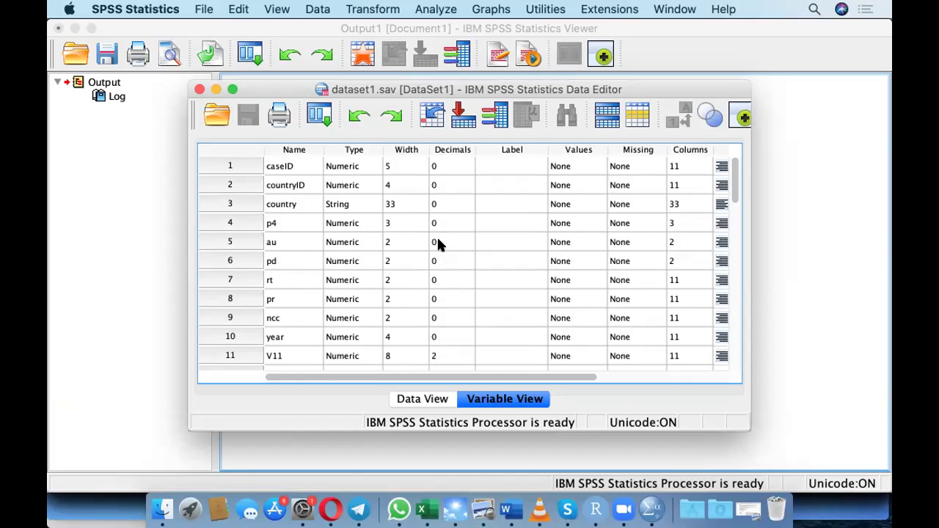
Step: Set up a Descriptives analysis with the variables caseID, countryID, p4, au, pd, rt, pr, ncc and year
left_click(842, 312)
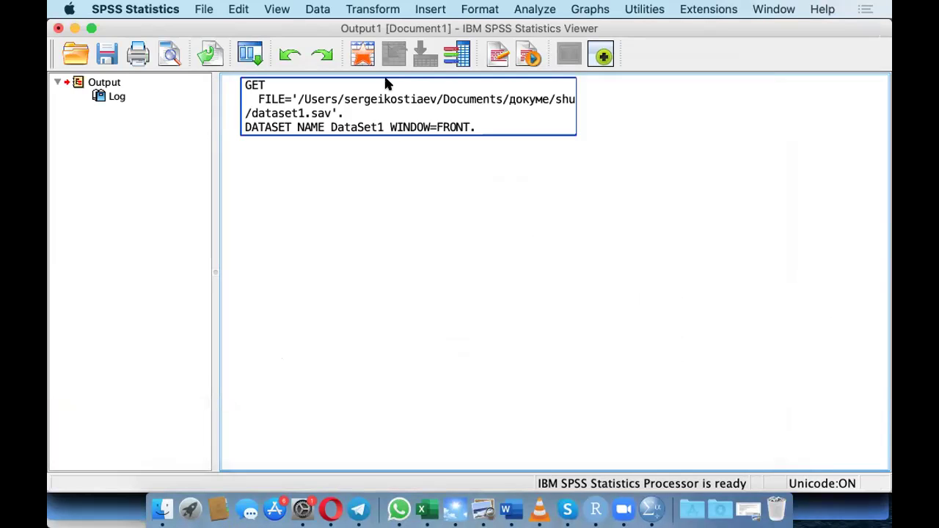
left_click(317, 9)
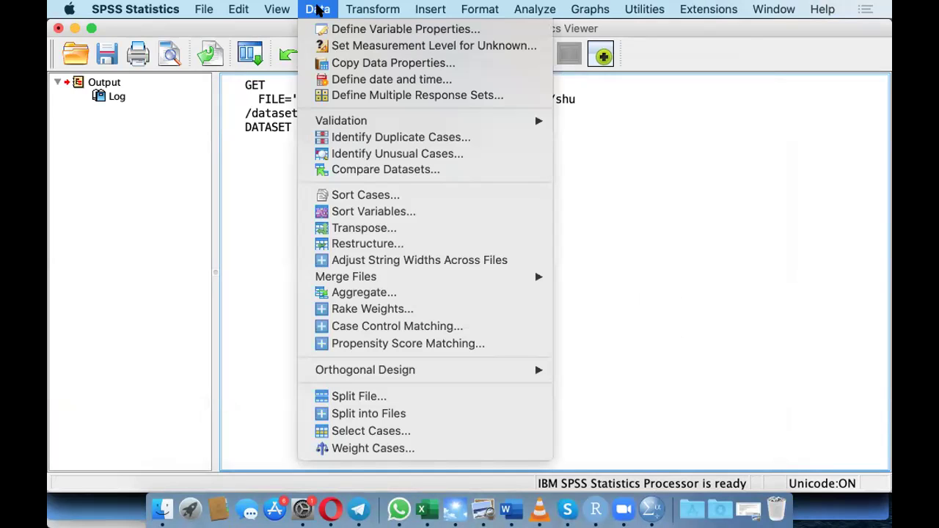
mouse_move(535, 10)
mouse_move(553, 47)
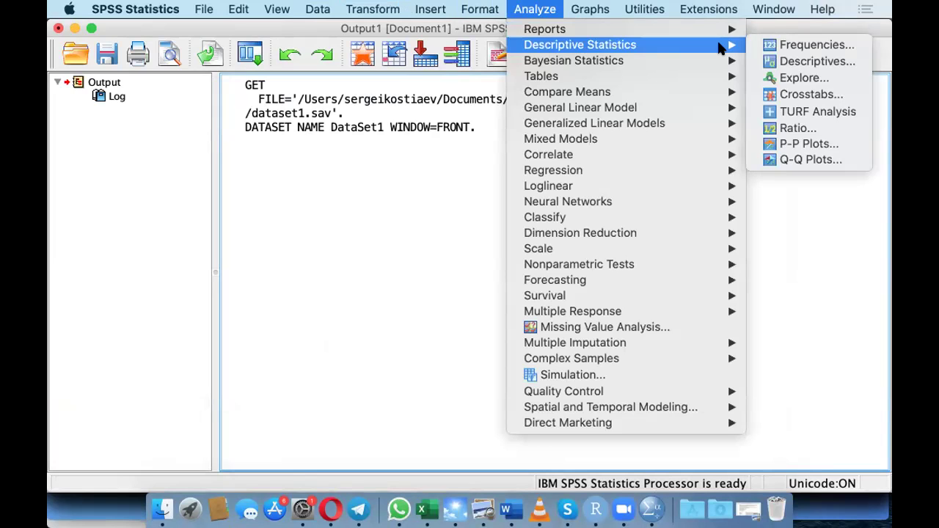
left_click(802, 65)
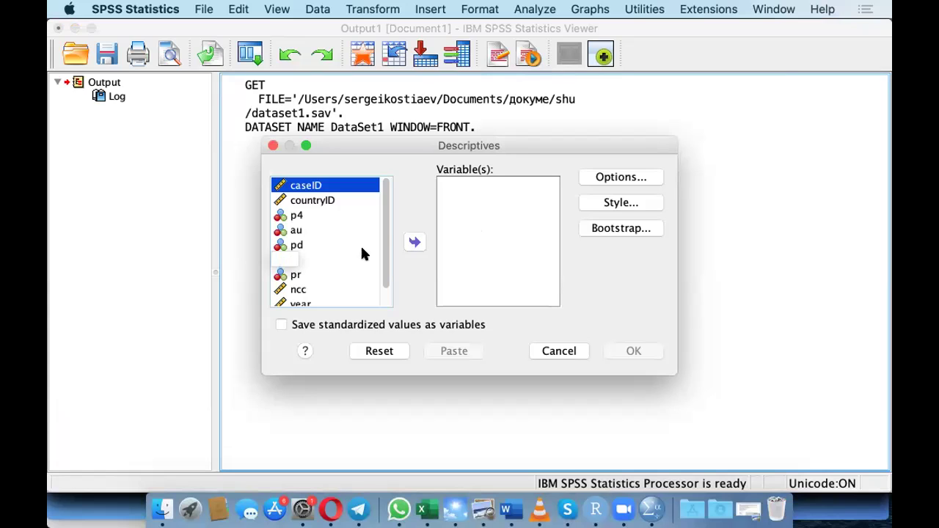
left_click(295, 206, "shift")
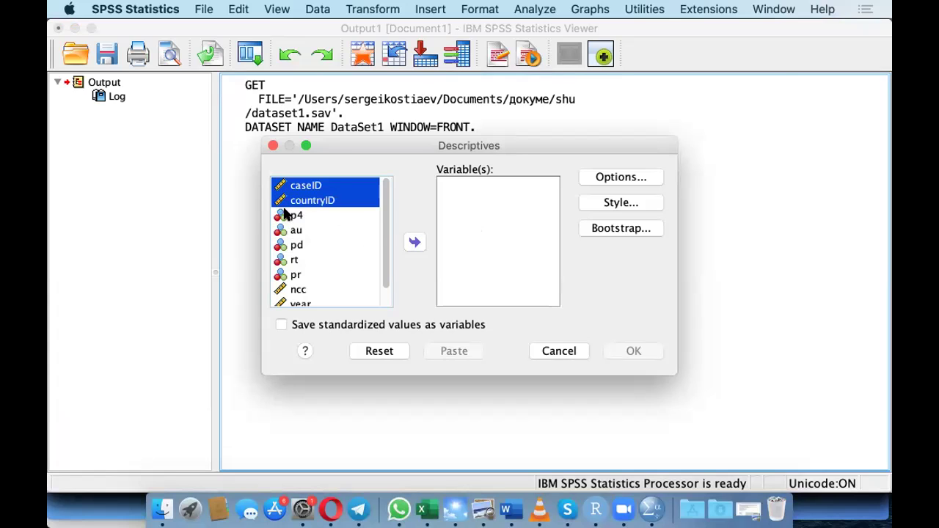
left_click(288, 219, "shift")
left_click(286, 232, "shift")
left_click(286, 247, "shift")
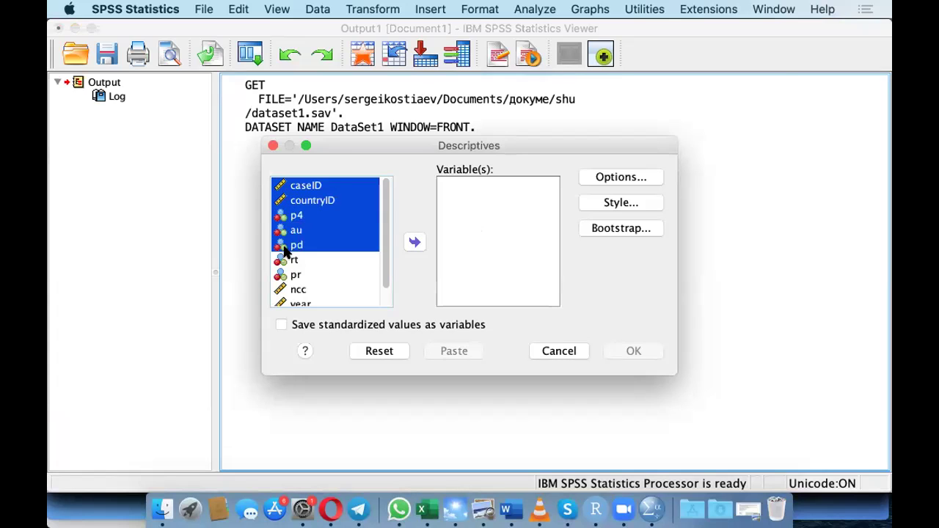
left_click(286, 261, "shift")
left_click(284, 276, "shift")
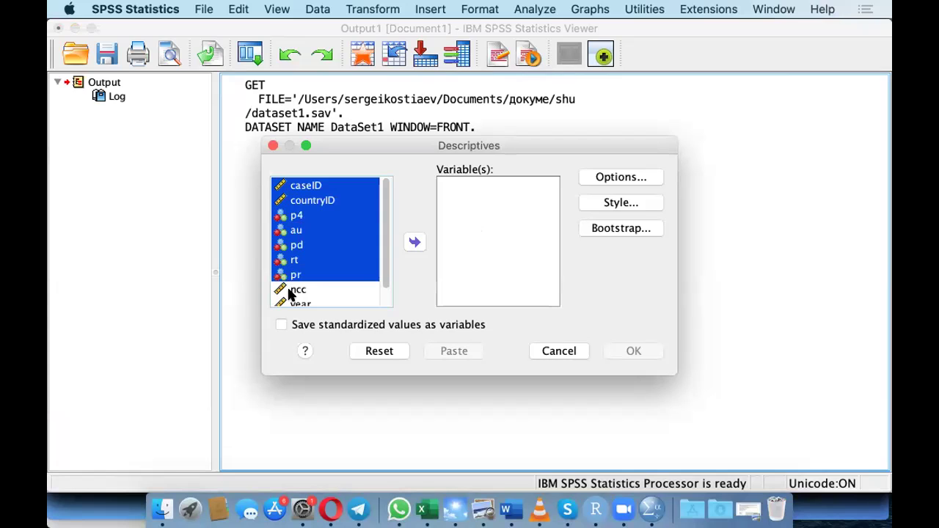
left_click(290, 291, "shift")
scroll(329, 262, "down", 1)
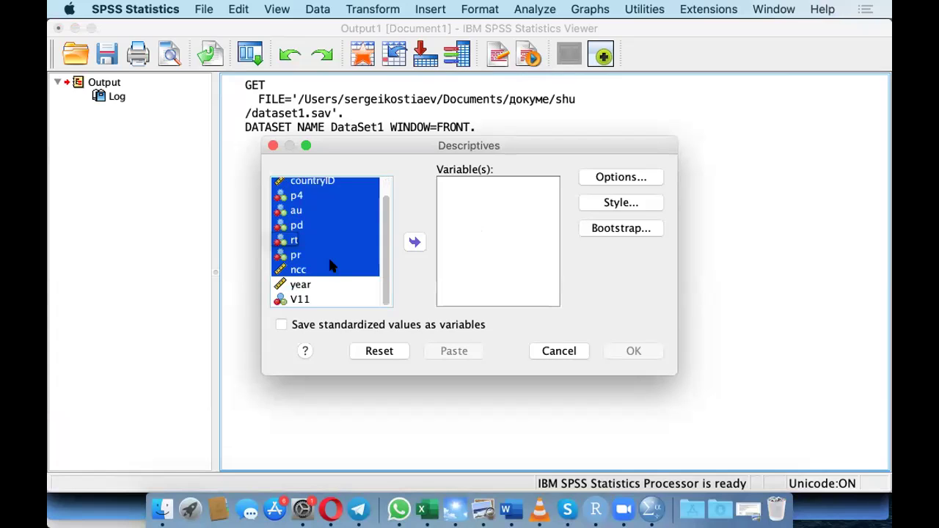
left_click(300, 286, "shift")
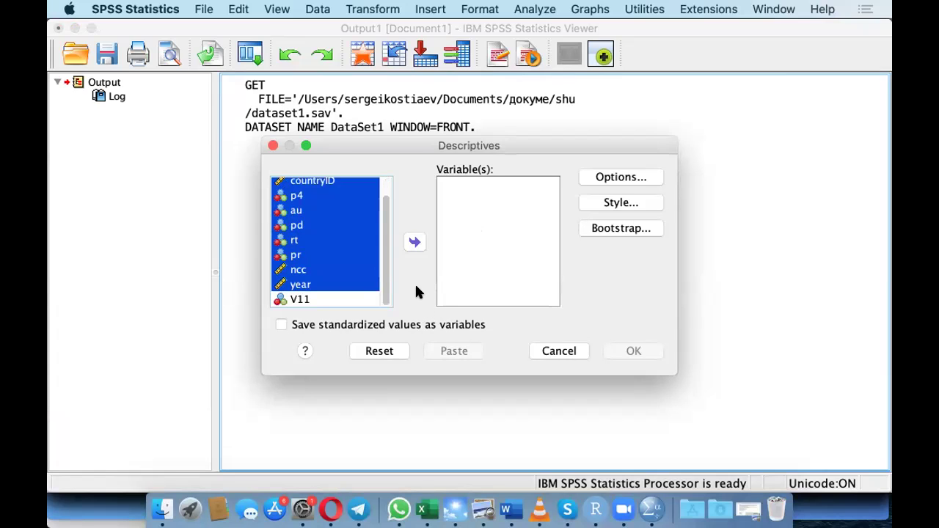
left_click(415, 243)
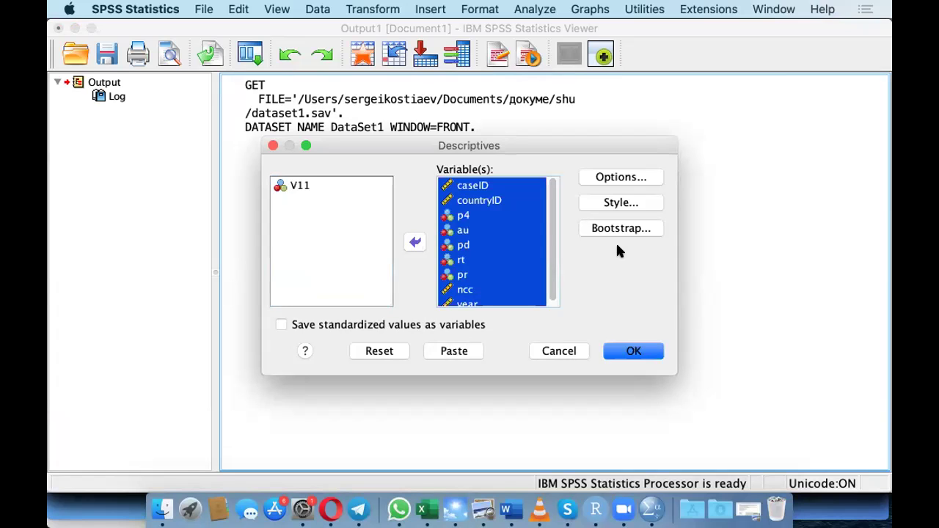
Step: Add the range to the computed statistics and run the Descriptives analysis without any conditional table styling
left_click(621, 180)
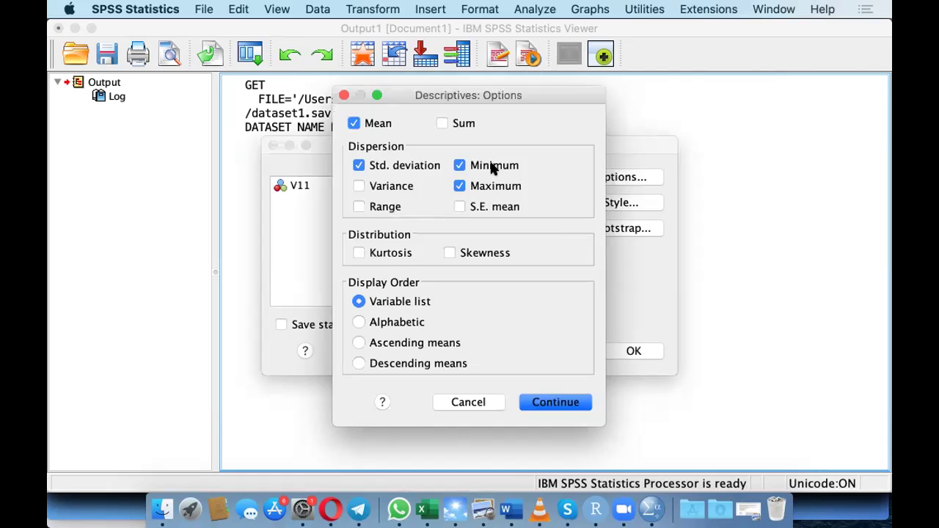
left_click(358, 207)
left_click(544, 399)
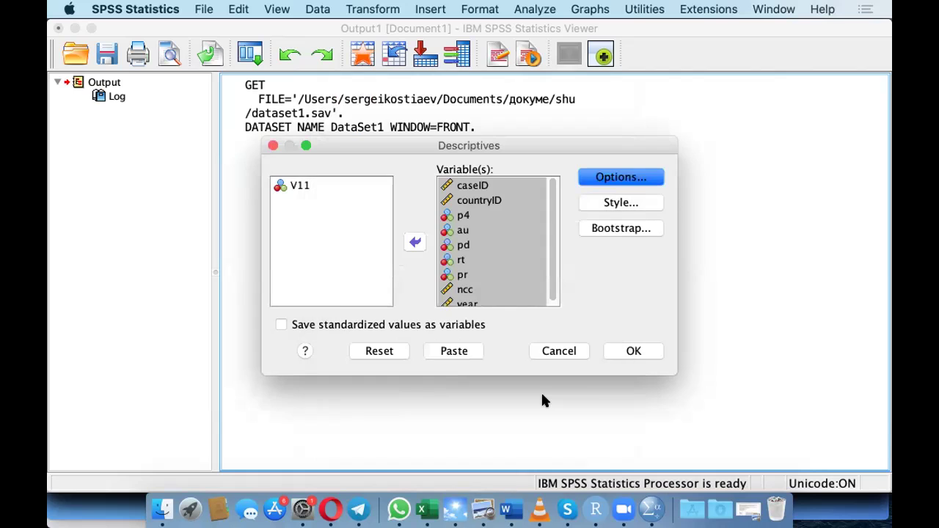
left_click(609, 205)
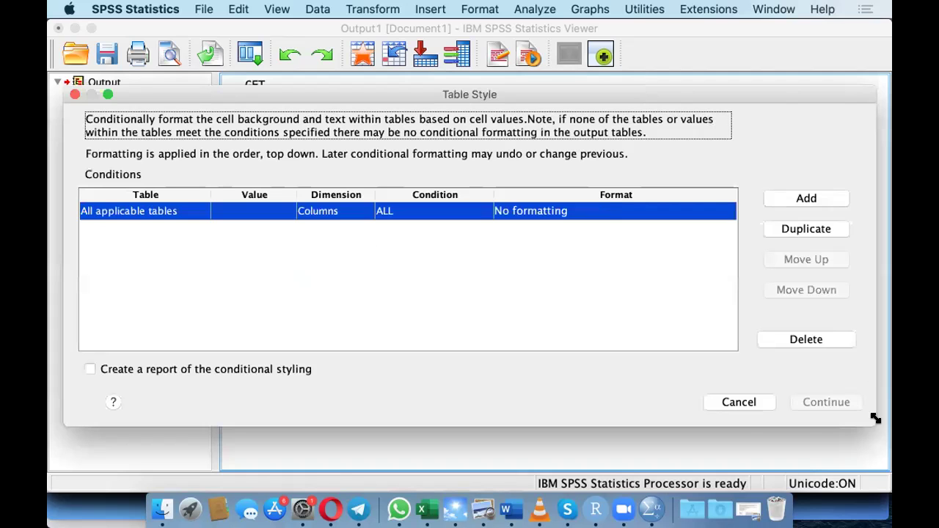
left_click(729, 405)
left_click(631, 351)
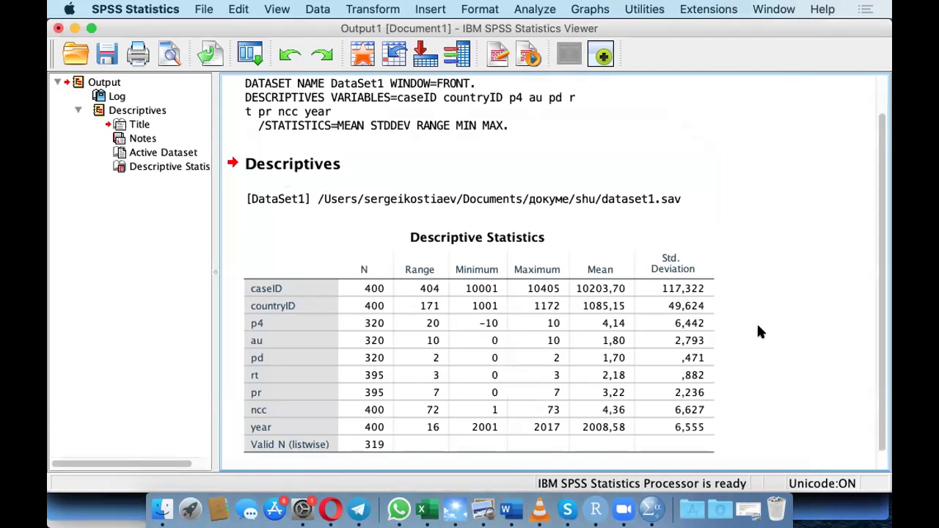
Step: Examine the Descriptive Statistics table, check the regime-type t-test lines in the RStudio script, and return to SPSS
scroll(758, 326, "down", 1)
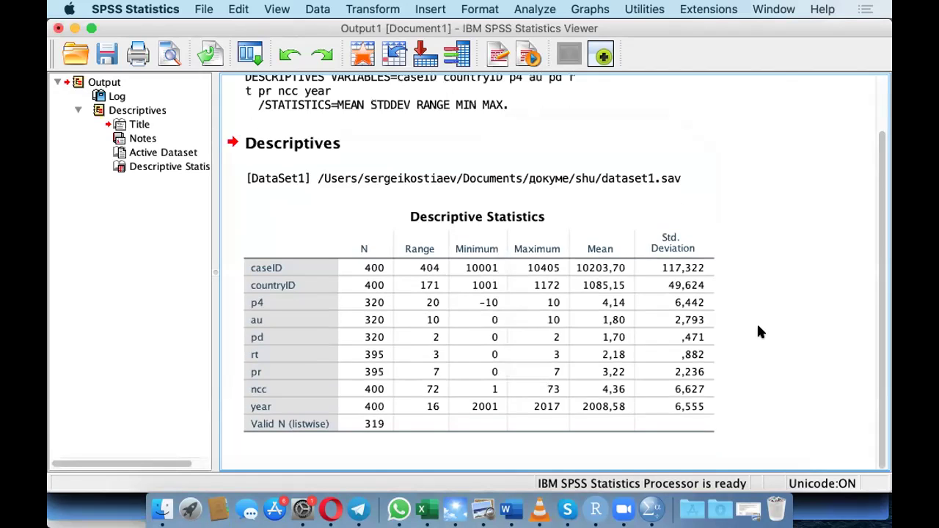
left_click(319, 286)
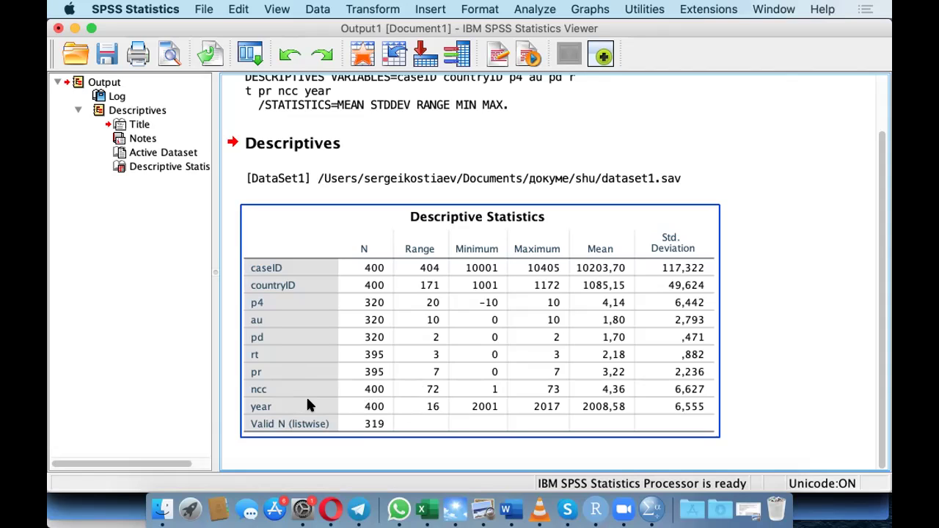
left_click(700, 179)
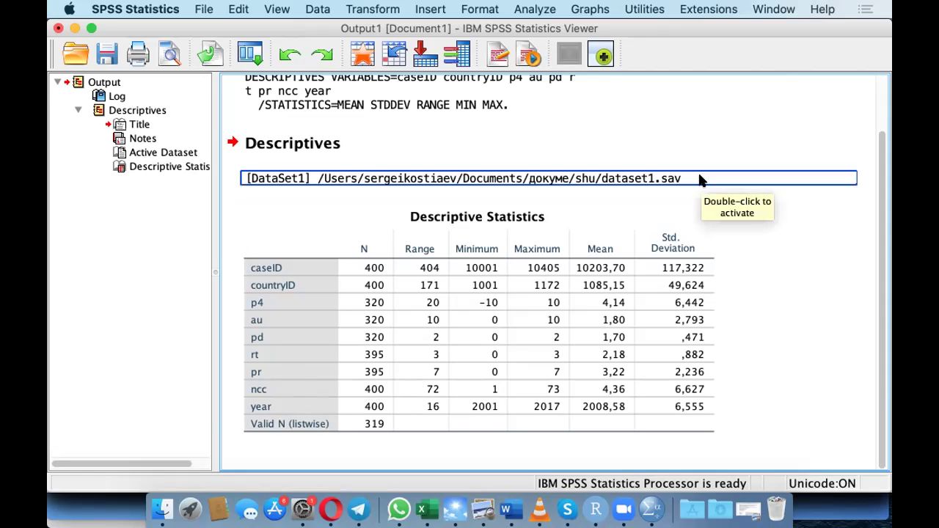
left_click(741, 290)
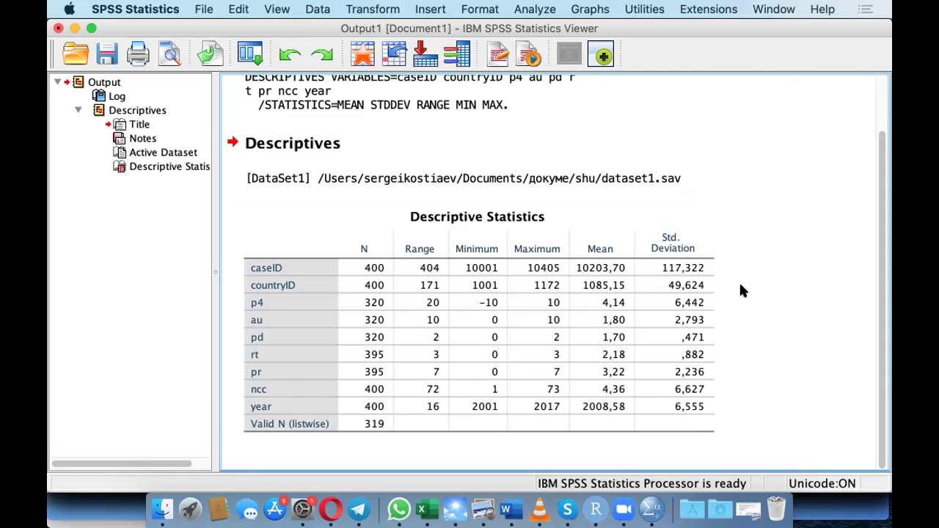
left_click(596, 509)
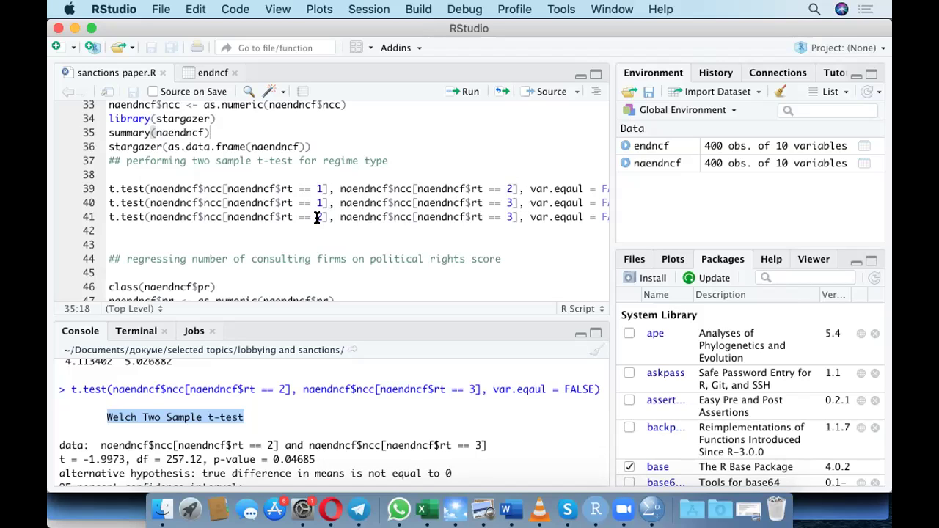
left_click(650, 509)
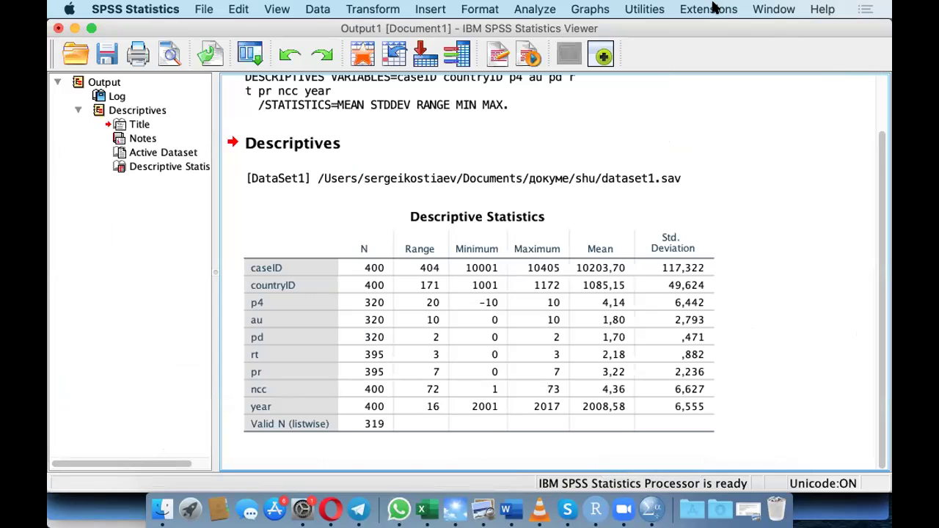
Step: Set up an Independent-Samples T Test with ncc as the test variable and rt as the grouping variable
left_click(534, 9)
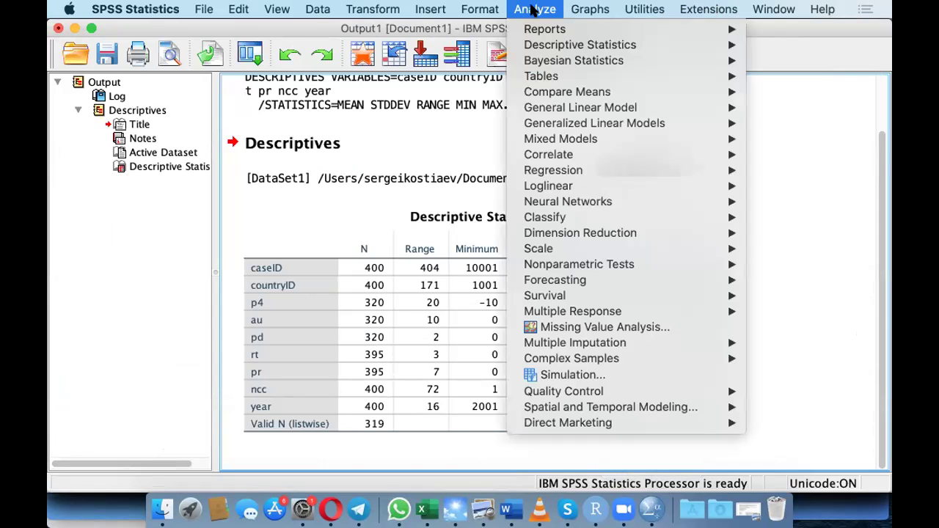
mouse_move(559, 93)
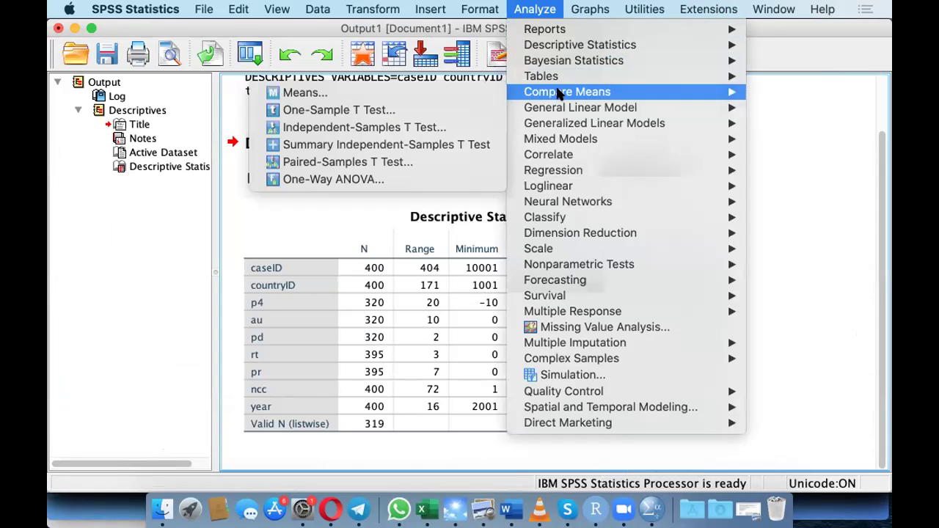
left_click(297, 129)
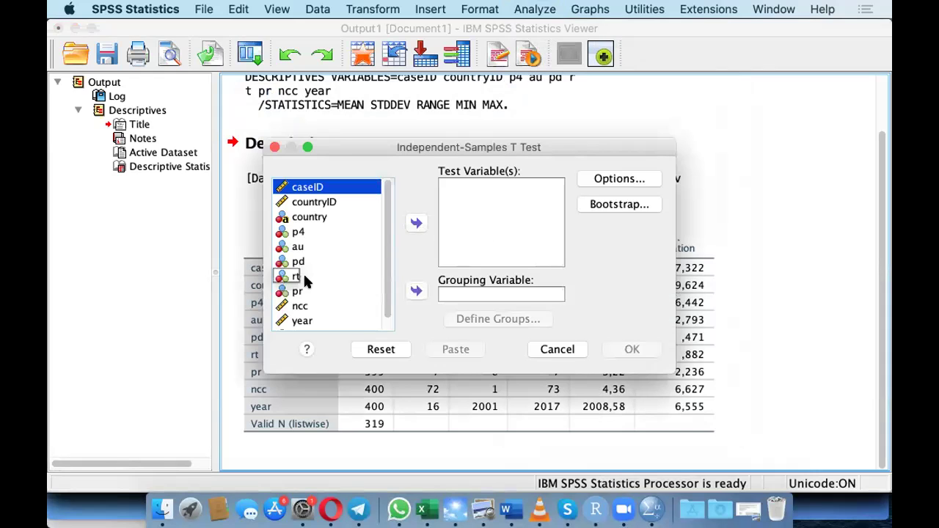
scroll(304, 276, "down", 1)
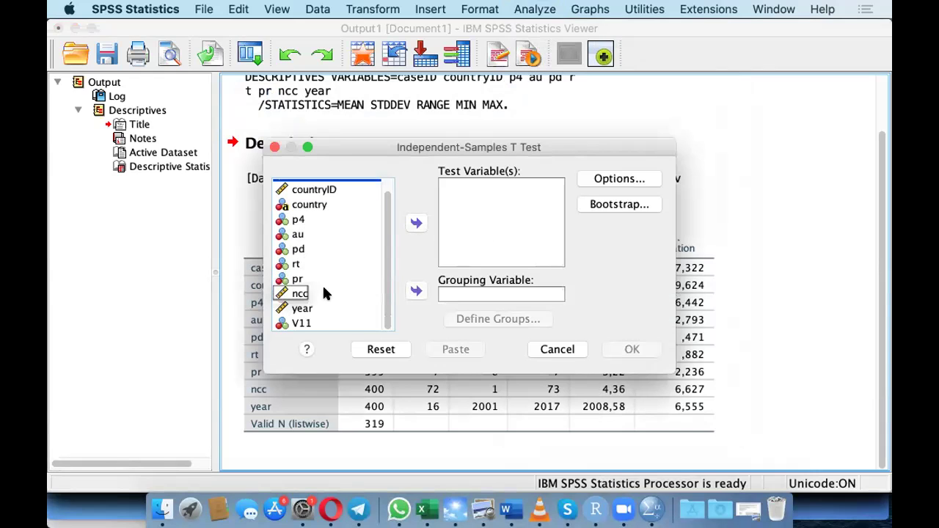
left_click(298, 295)
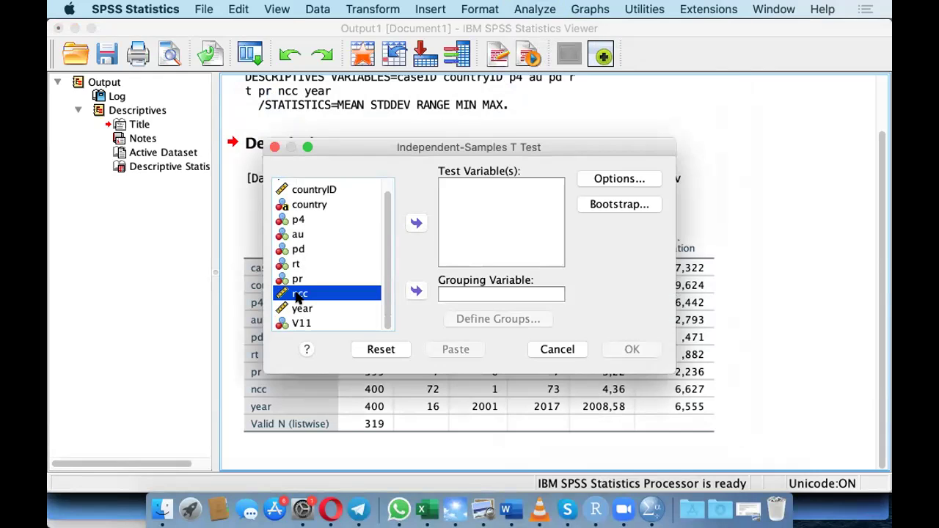
left_click(416, 223)
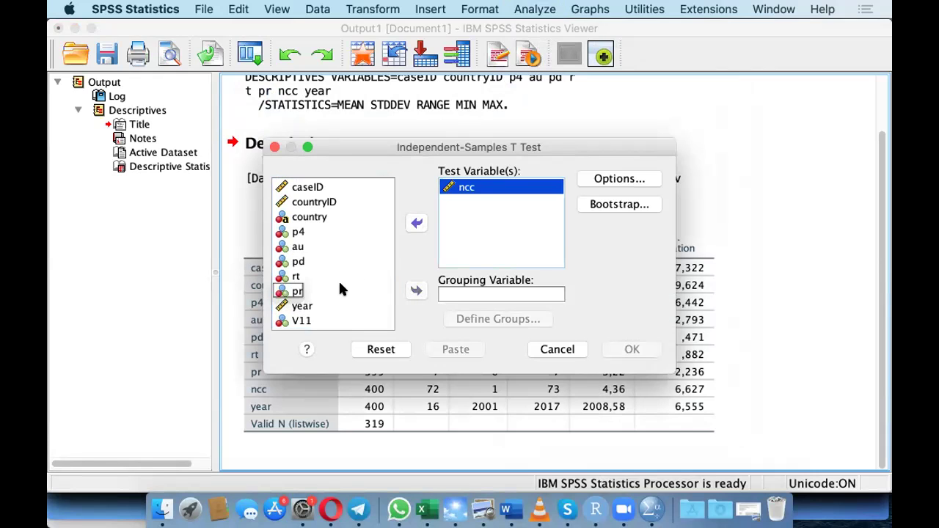
left_click(292, 278)
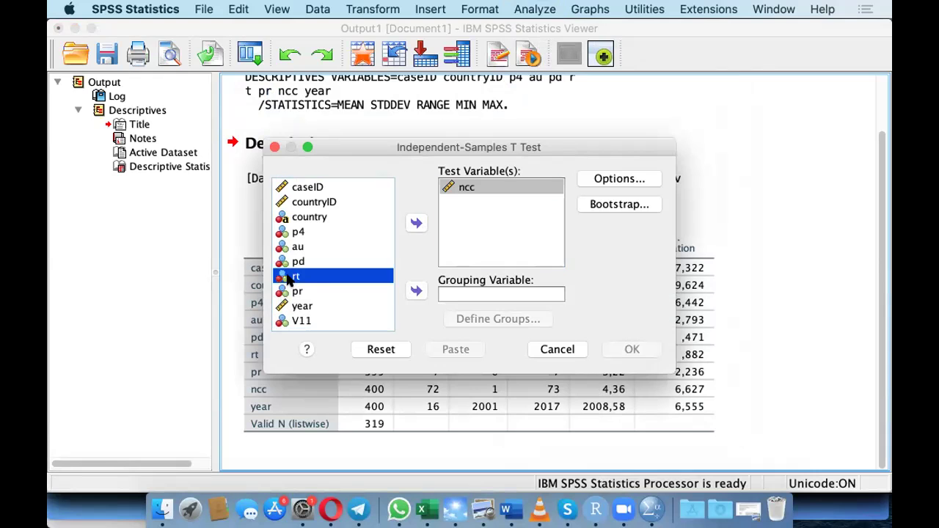
left_click(416, 292)
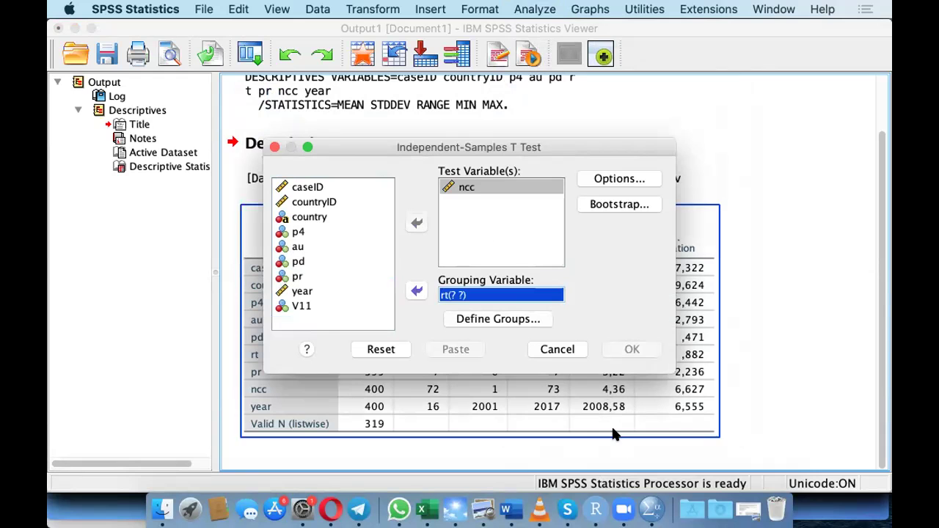
Step: Check the t-test lines in the RStudio script, define the rt groups as 1 and 2 in SPSS, and run the test
left_click(595, 507)
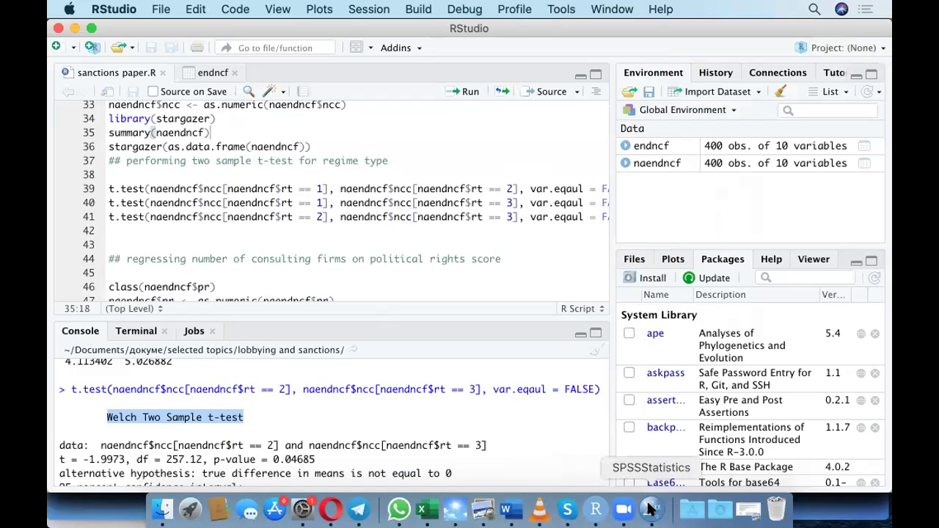
left_click(651, 508)
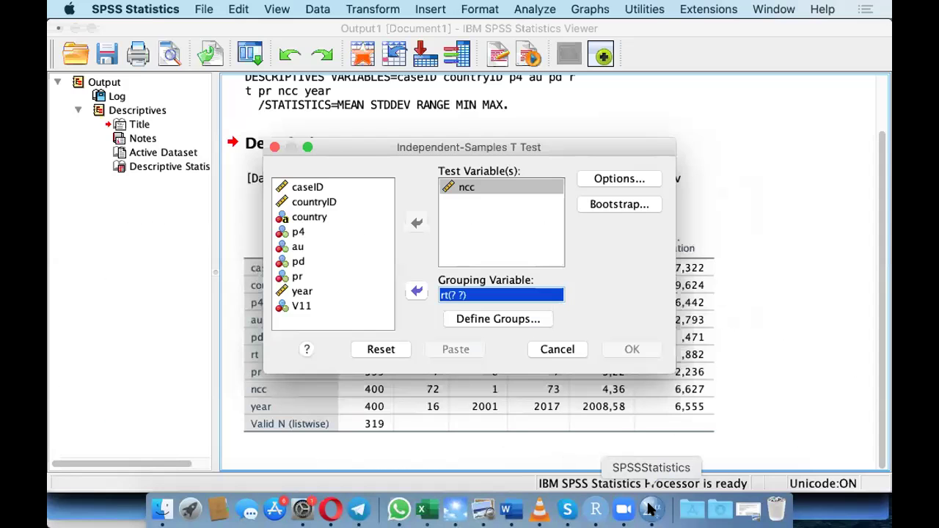
left_click(475, 318)
left_click(438, 229)
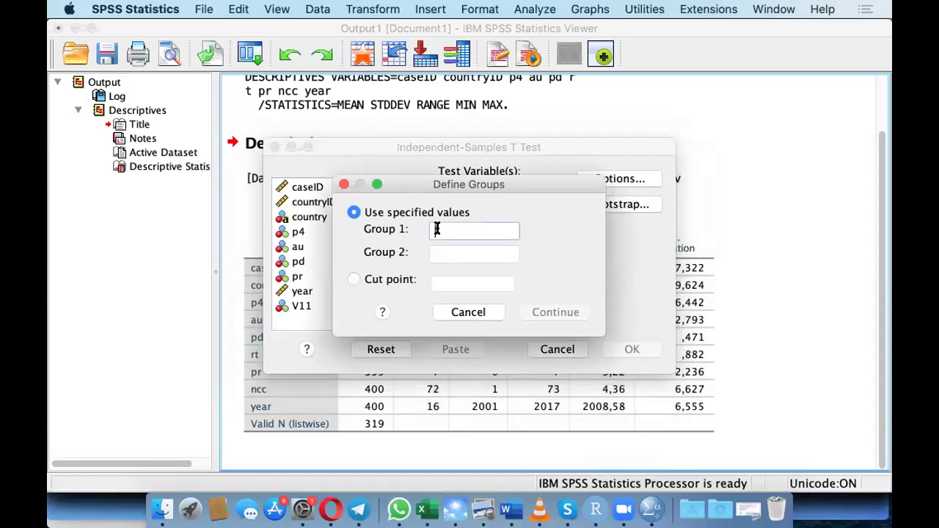
type("1")
left_click(438, 253)
type("2")
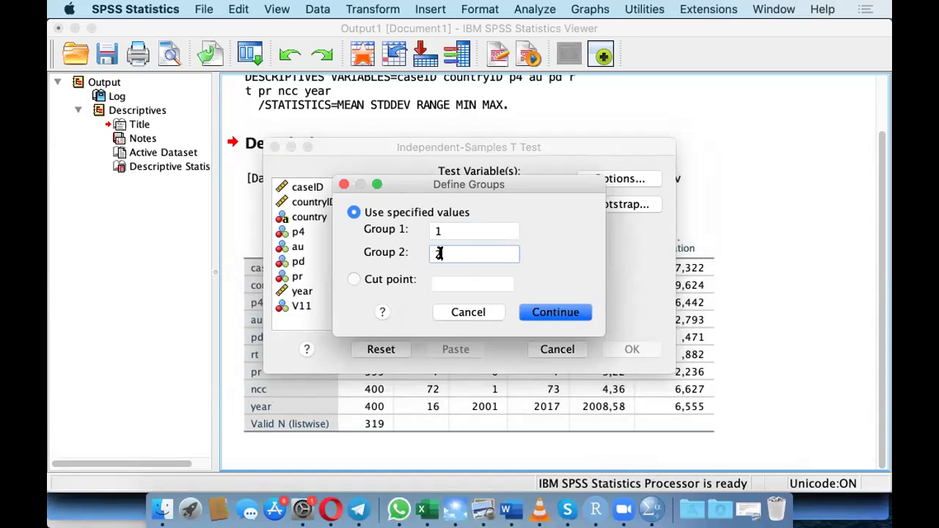
left_click(547, 314)
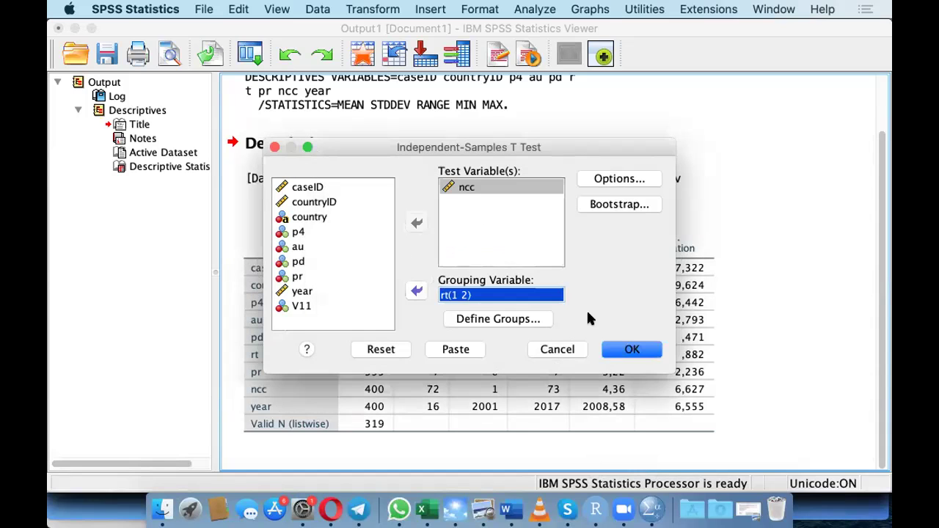
left_click(621, 351)
Step: Examine the T-Test output for groups 1 and 2, check the next t-test line in RStudio, and return to SPSS
left_click(346, 350)
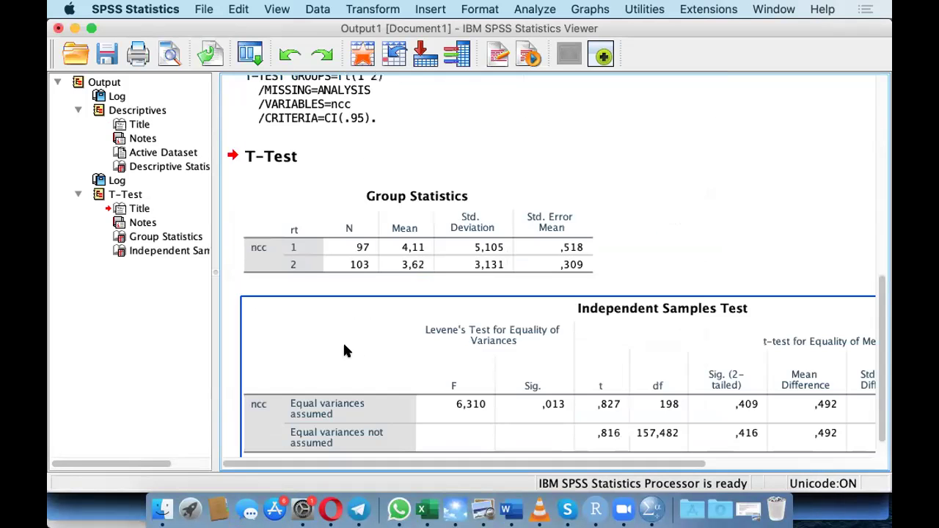
left_click(227, 352)
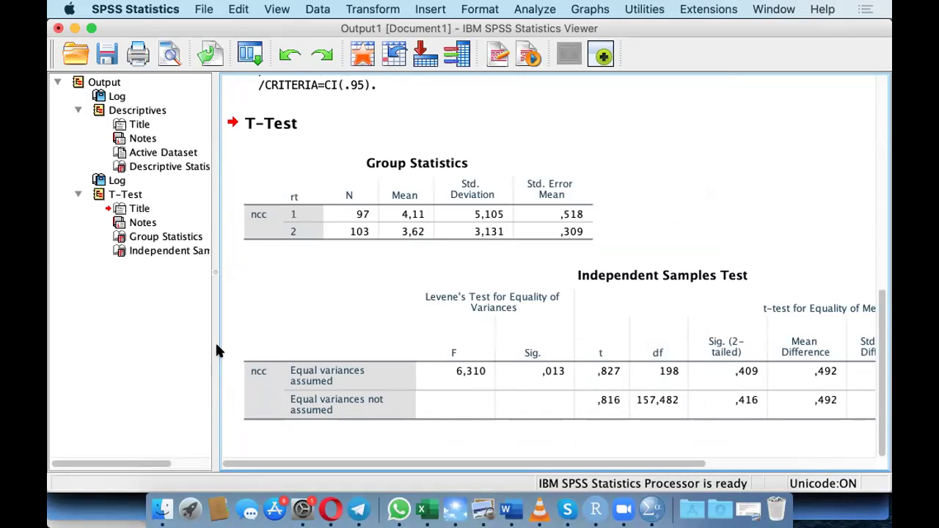
left_click(264, 330)
left_click(596, 508)
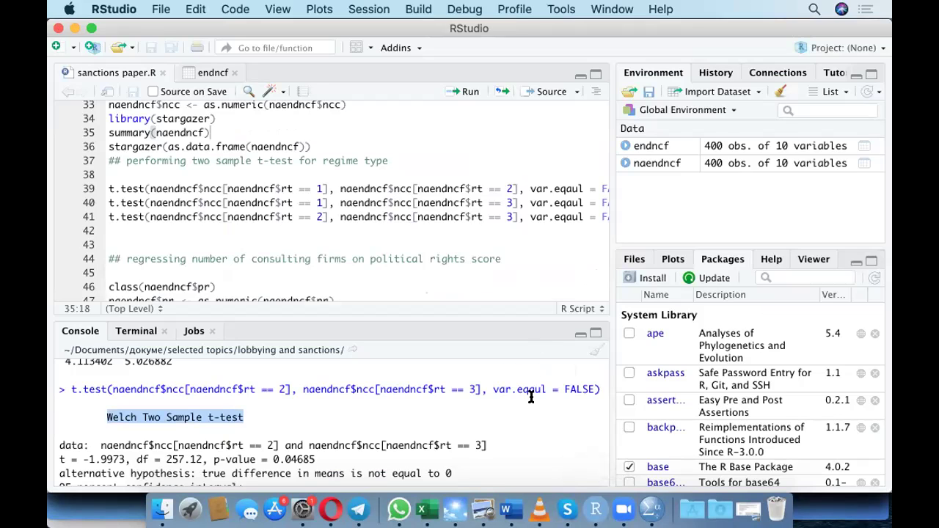
left_click(650, 509)
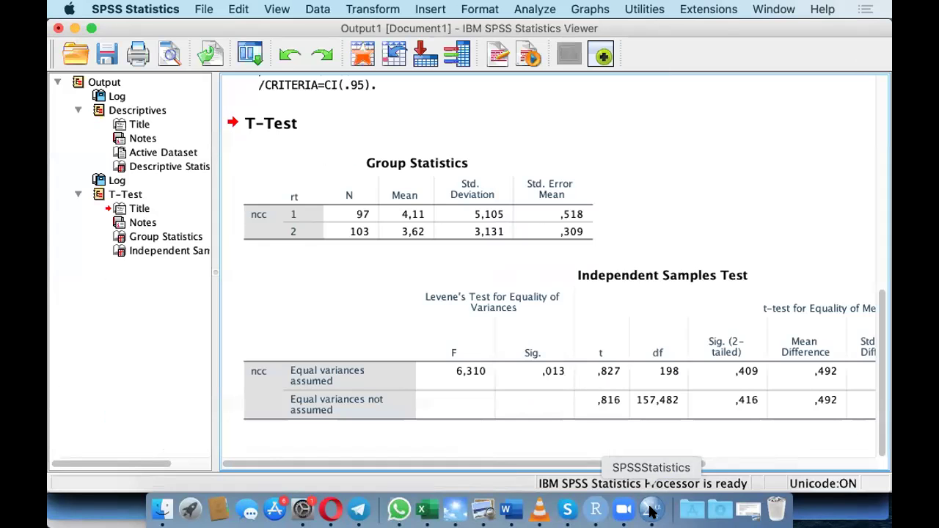
Step: Reset the Independent-Samples T Test and set ncc as the test variable and rt as the grouping variable again
left_click(534, 9)
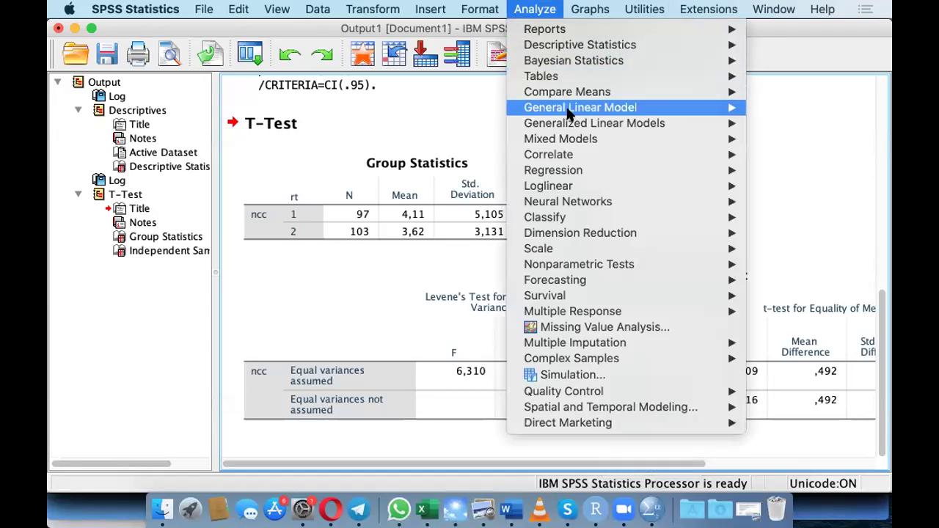
mouse_move(534, 93)
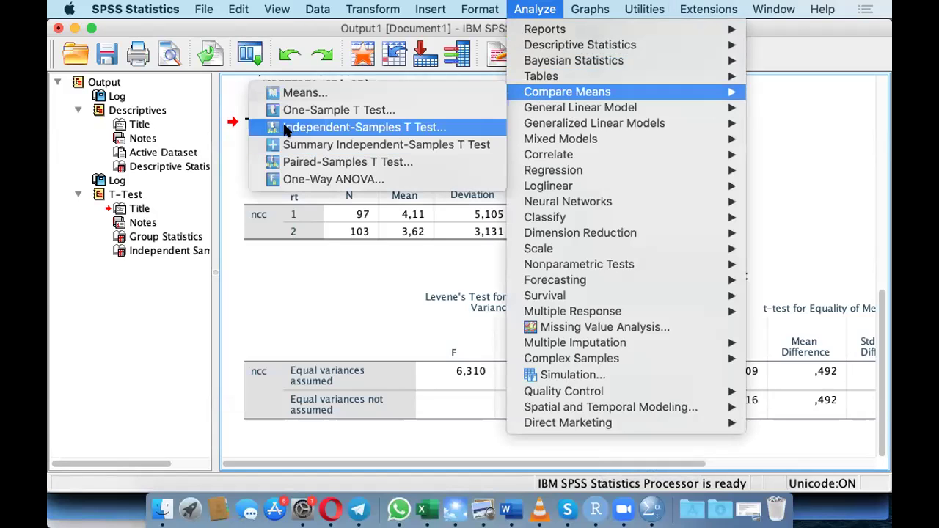
left_click(328, 128)
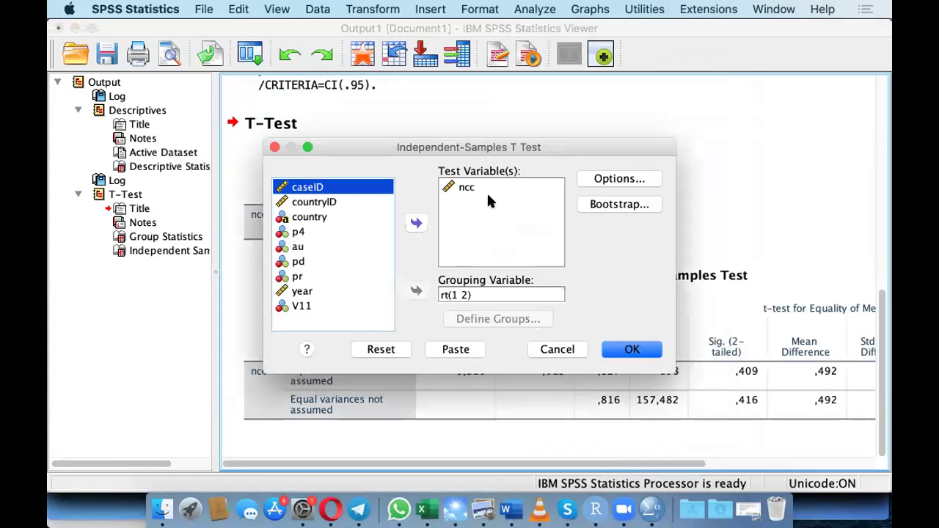
left_click(374, 350)
left_click(303, 279)
scroll(309, 273, "down", 1)
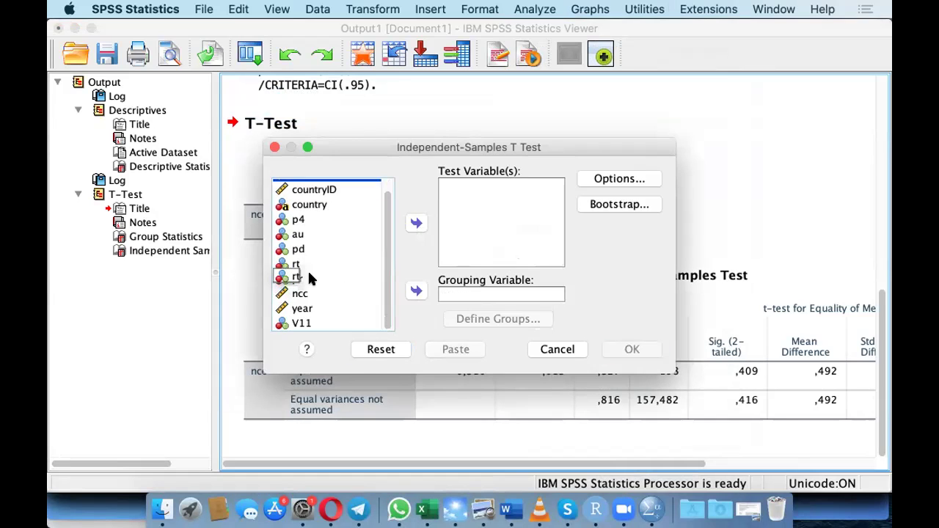
left_click(300, 294)
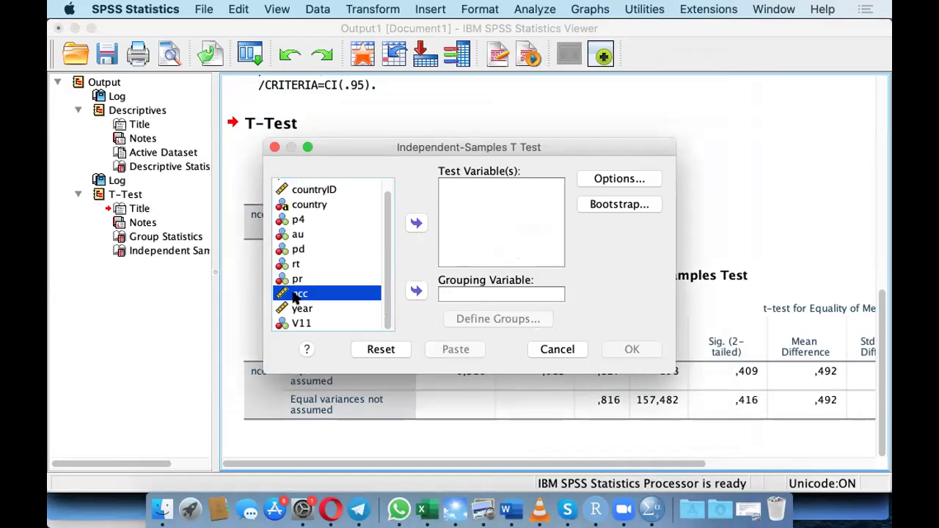
left_click(416, 224)
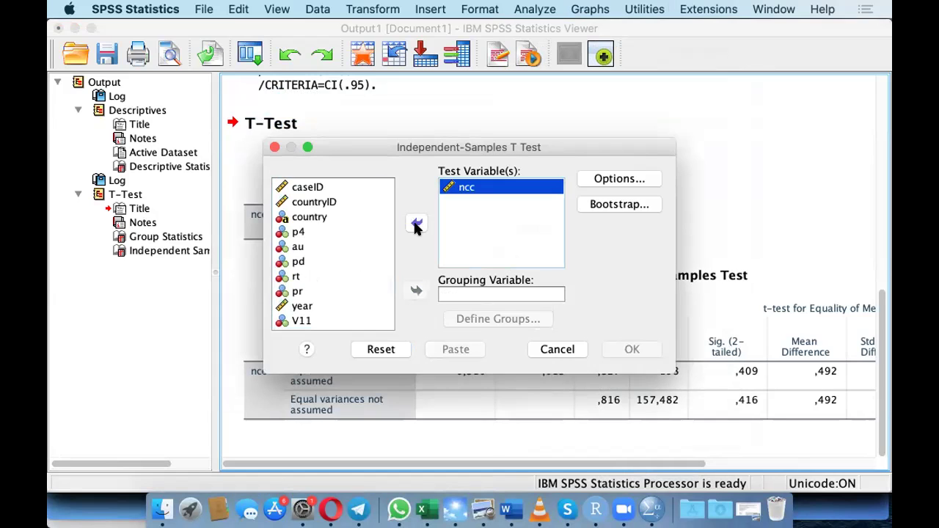
left_click(296, 277)
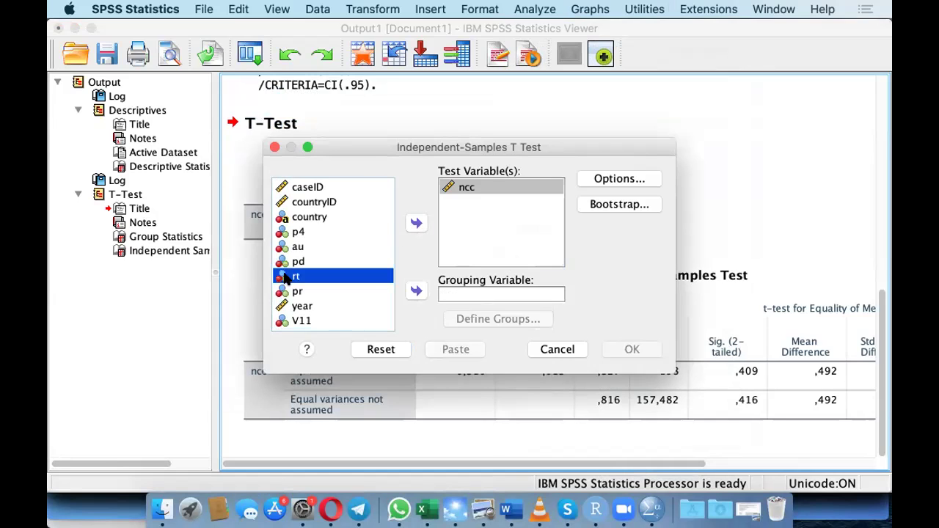
left_click(416, 292)
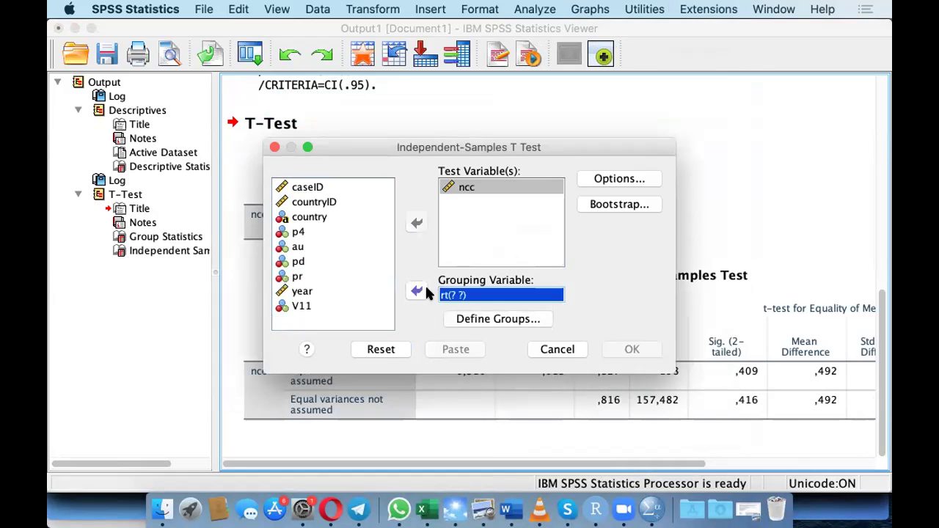
Step: Define the groups of the grouping variable rt as 1 and 3
left_click(503, 319)
left_click(443, 229)
type("1")
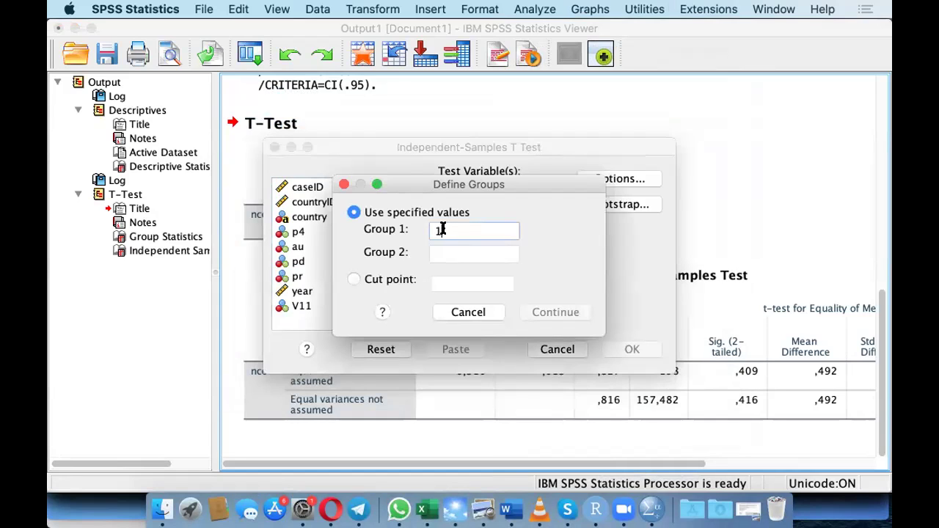
left_click(440, 252)
type("3")
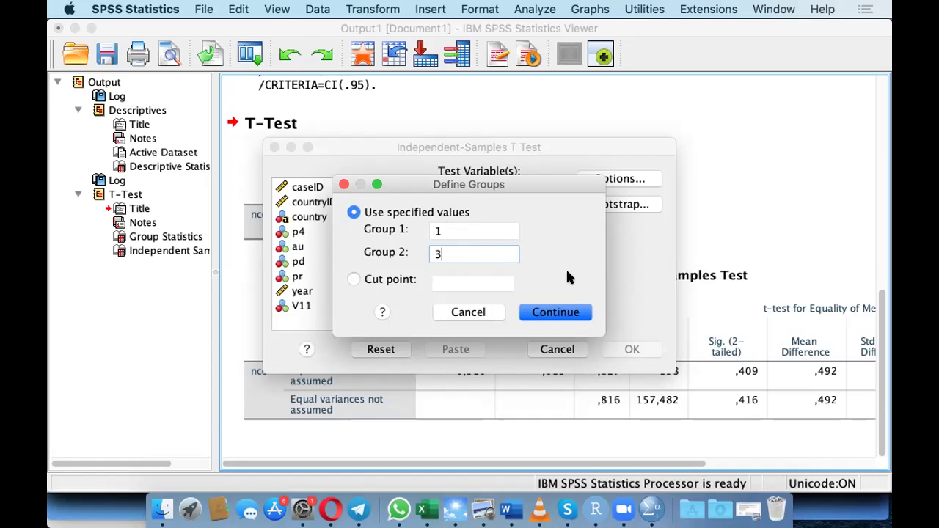
left_click(555, 313)
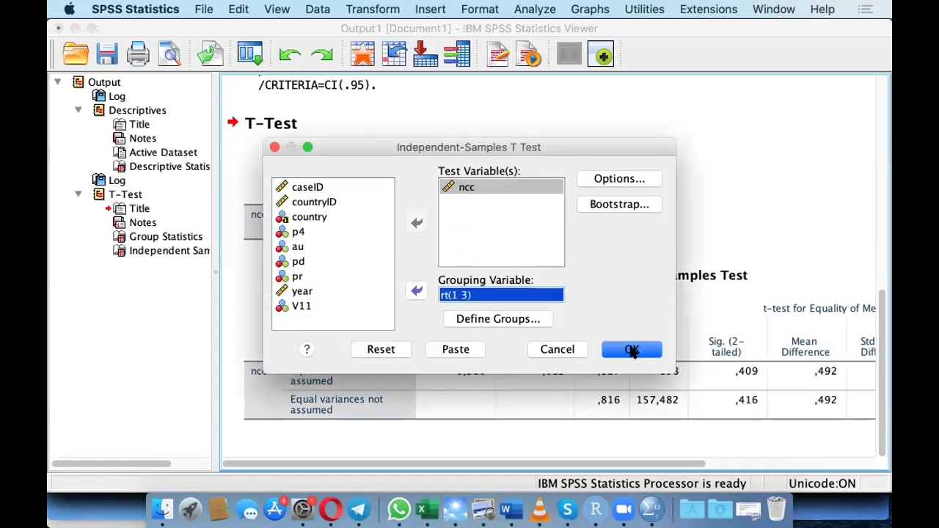
Step: Keep the 95% confidence interval with cases excluded analysis by analysis, and run the t test
left_click(605, 179)
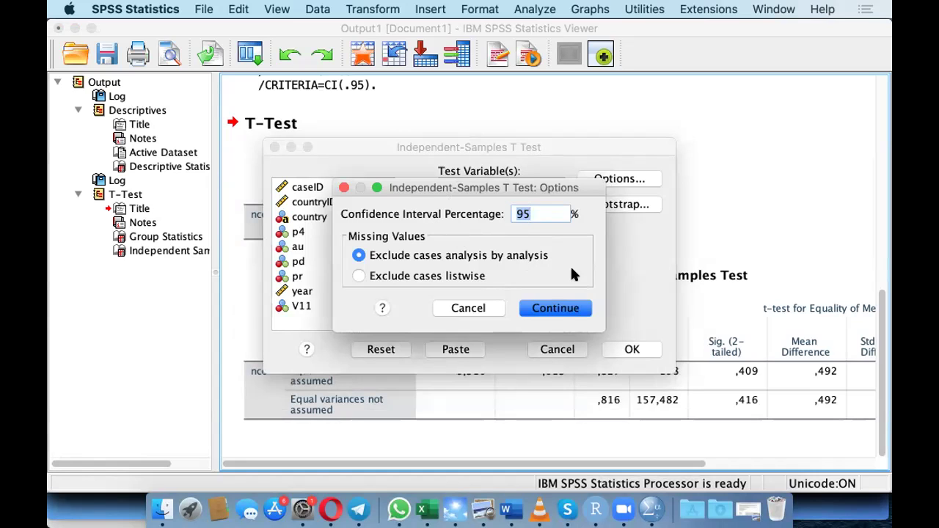
left_click(551, 308)
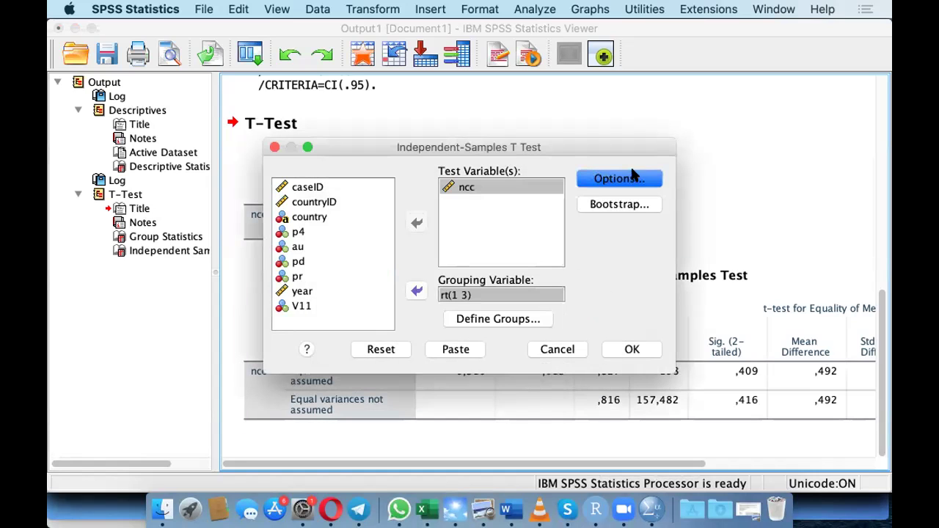
left_click(632, 351)
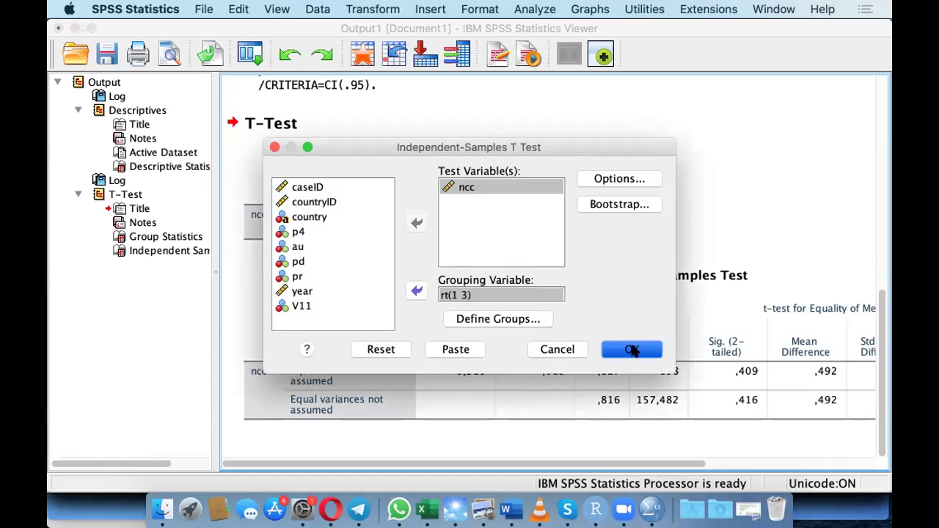
Step: Examine the T-Test output for groups 1 and 3, check the remaining t-test line in RStudio, and return to SPSS
left_click(332, 368)
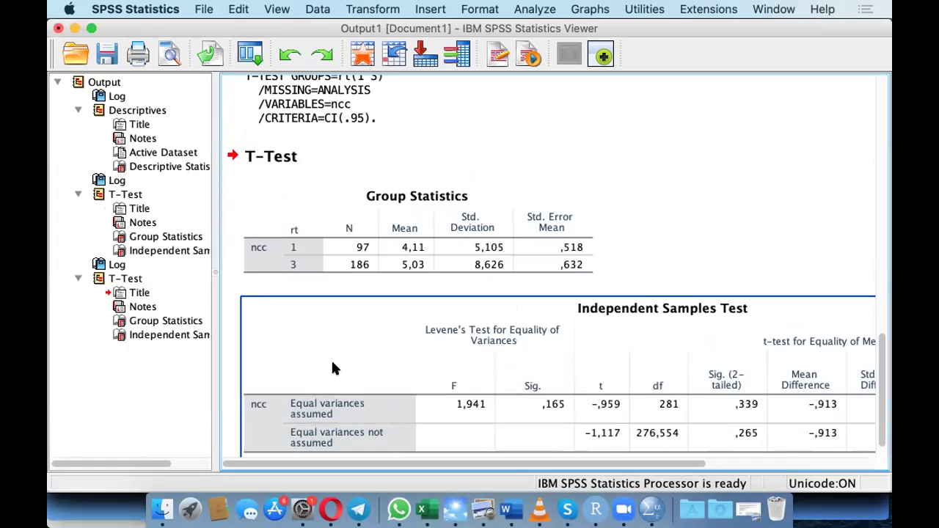
scroll(332, 368, "down", 2)
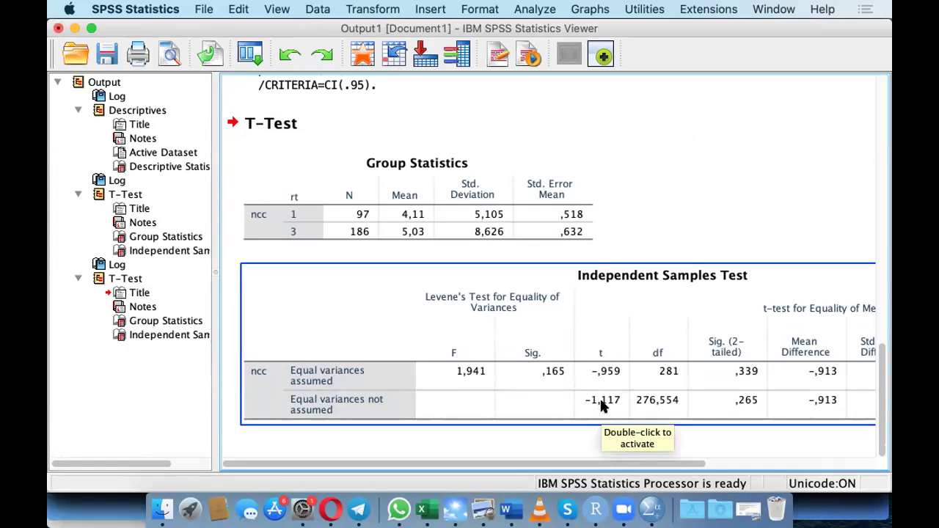
left_click(658, 443)
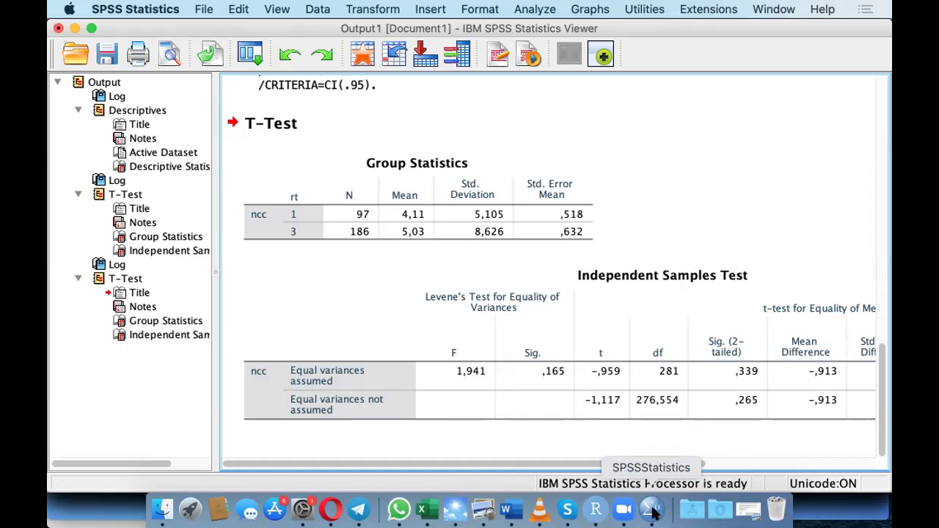
left_click(594, 509)
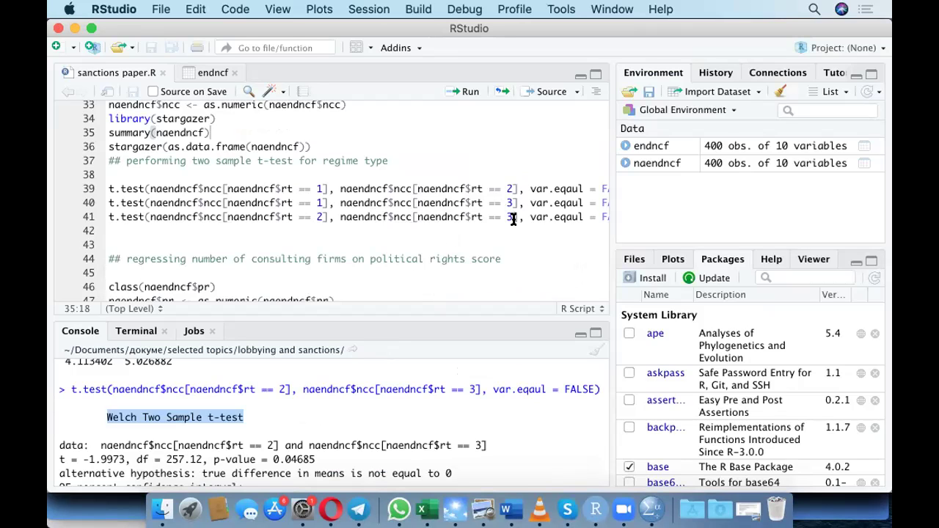
left_click(650, 510)
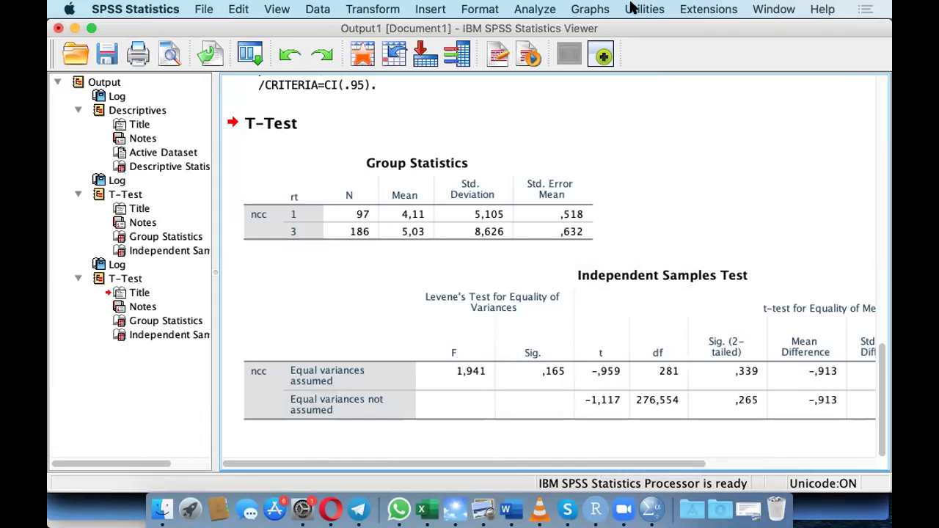
Step: Reset the Independent-Samples T Test and assign ncc as the test variable and rt as the grouping variable
left_click(534, 9)
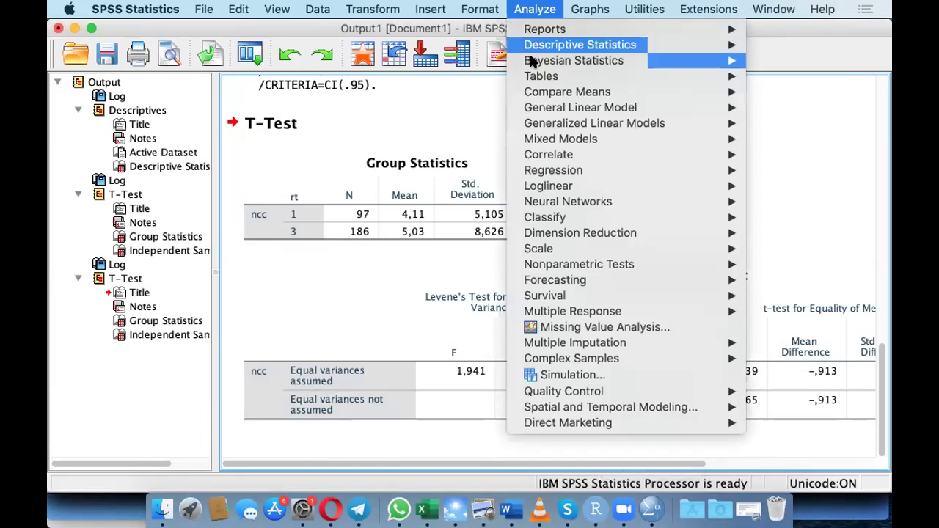
mouse_move(549, 91)
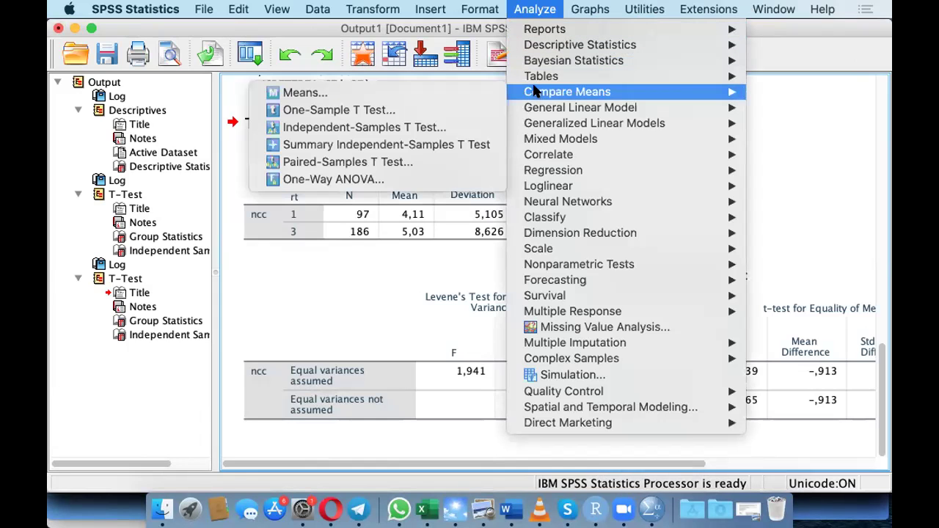
left_click(296, 128)
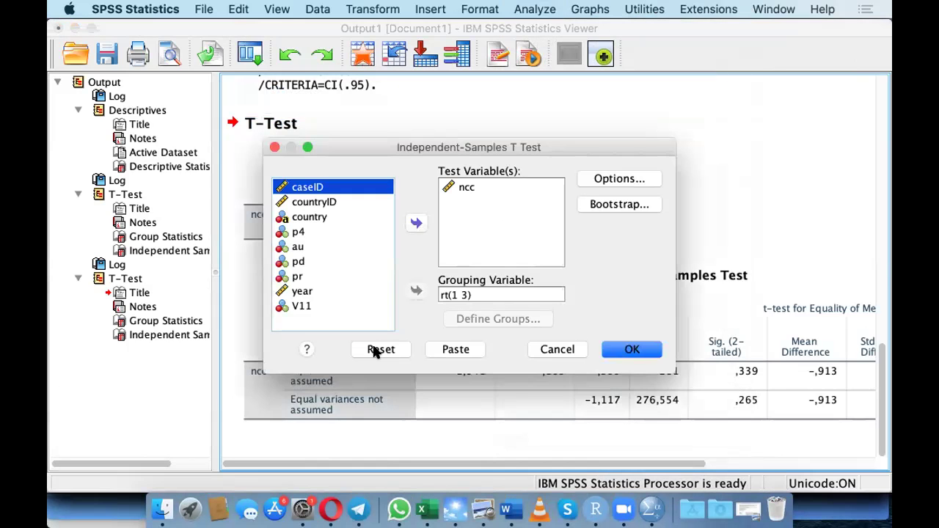
left_click(377, 349)
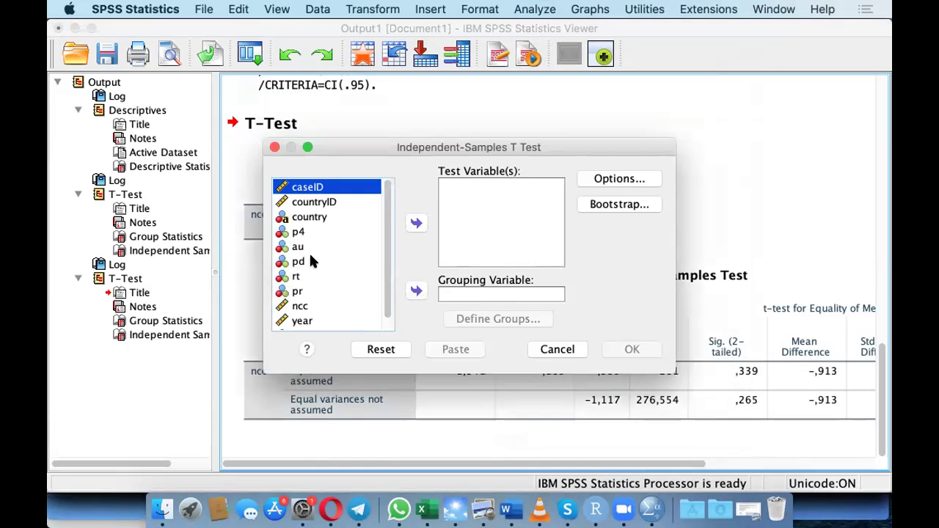
left_click(298, 307)
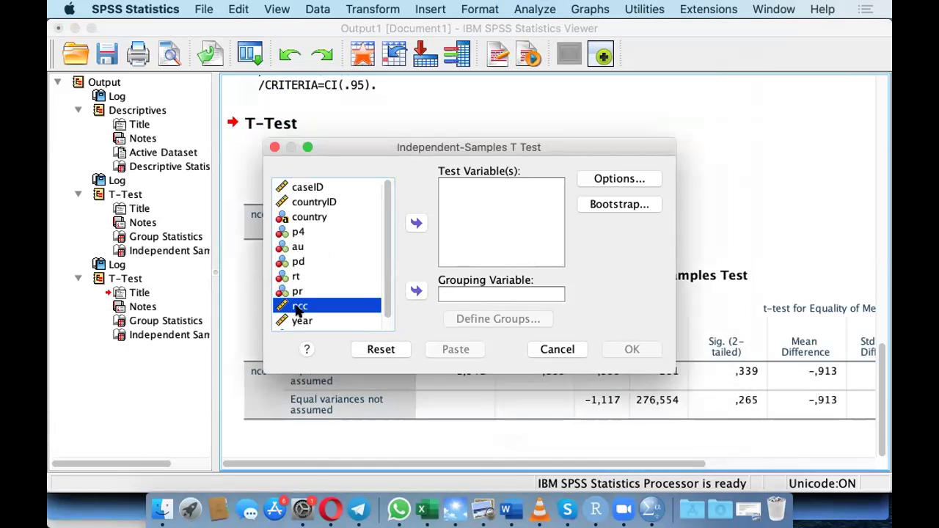
left_click(416, 223)
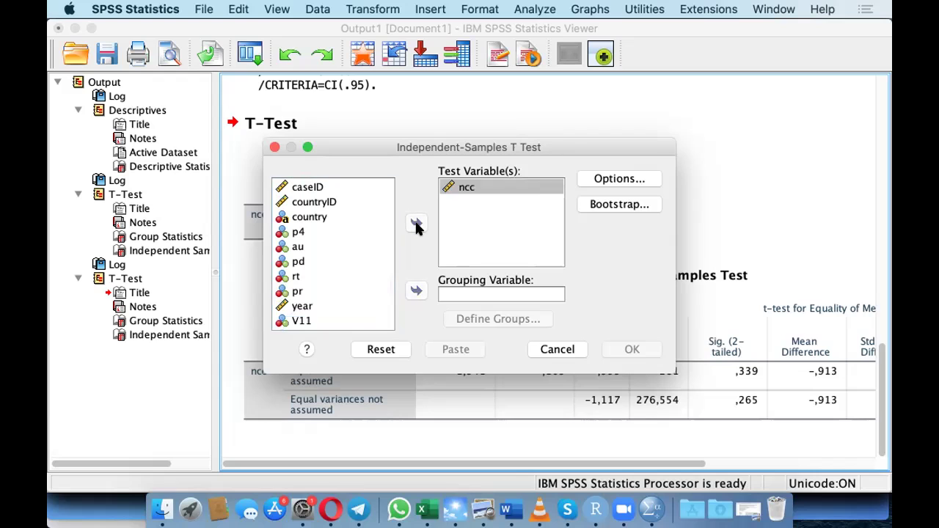
left_click(292, 276)
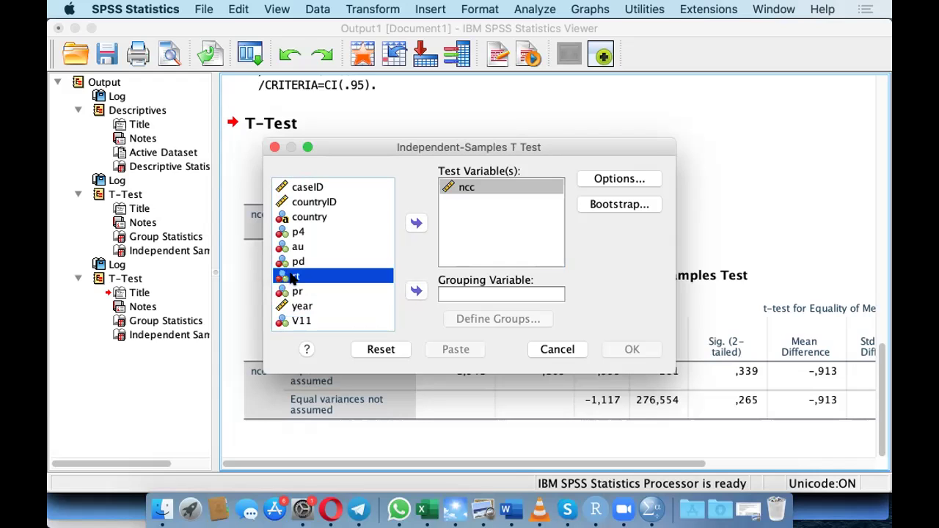
left_click(415, 293)
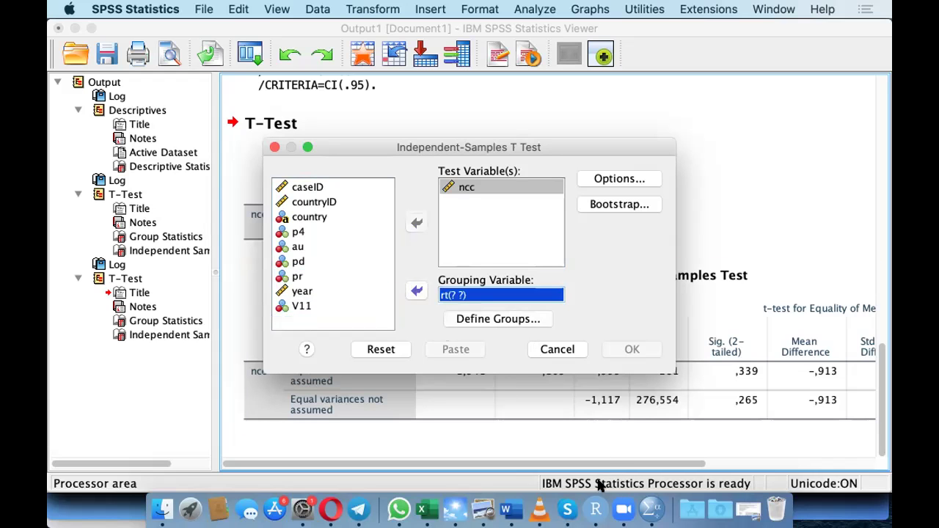
Step: Check the last t-test line in RStudio, define the rt groups as 2 and 3 in SPSS, and run the t test
left_click(595, 509)
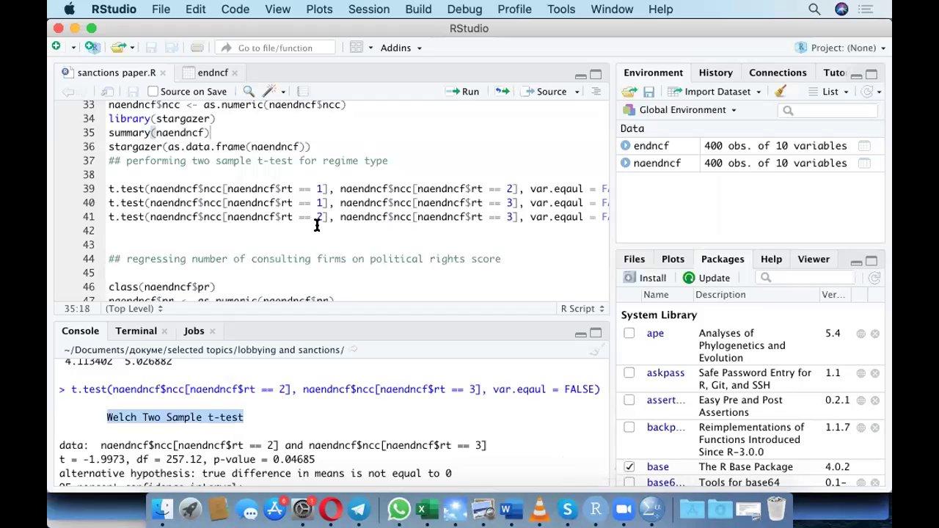
left_click(651, 509)
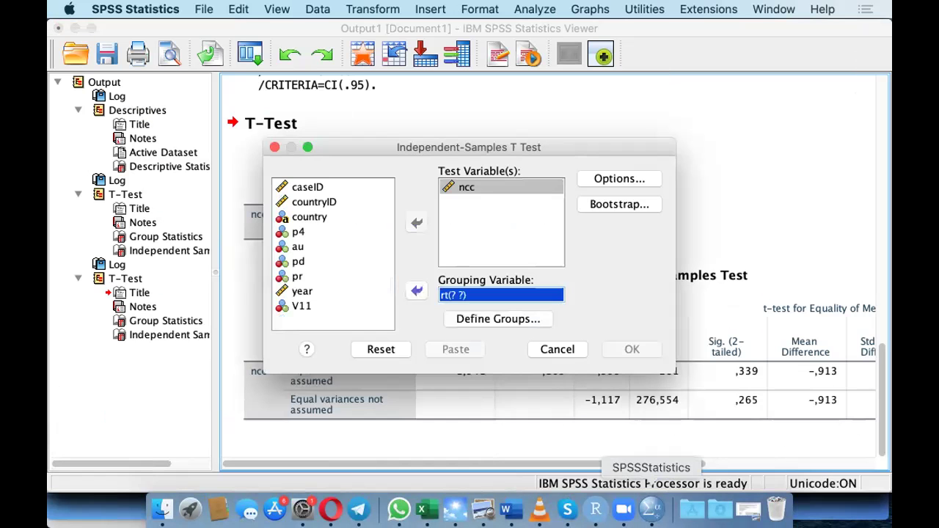
left_click(488, 320)
left_click(443, 227)
type("2")
left_click(439, 254)
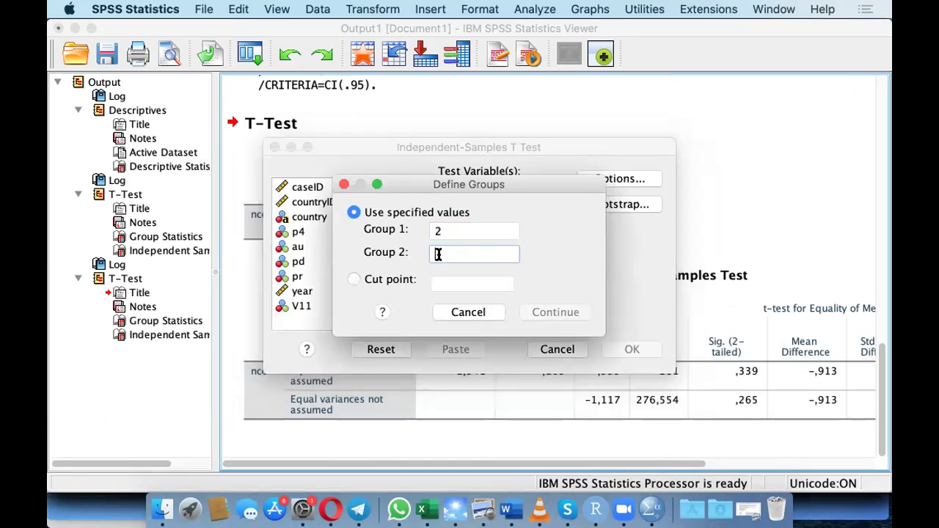
type("3")
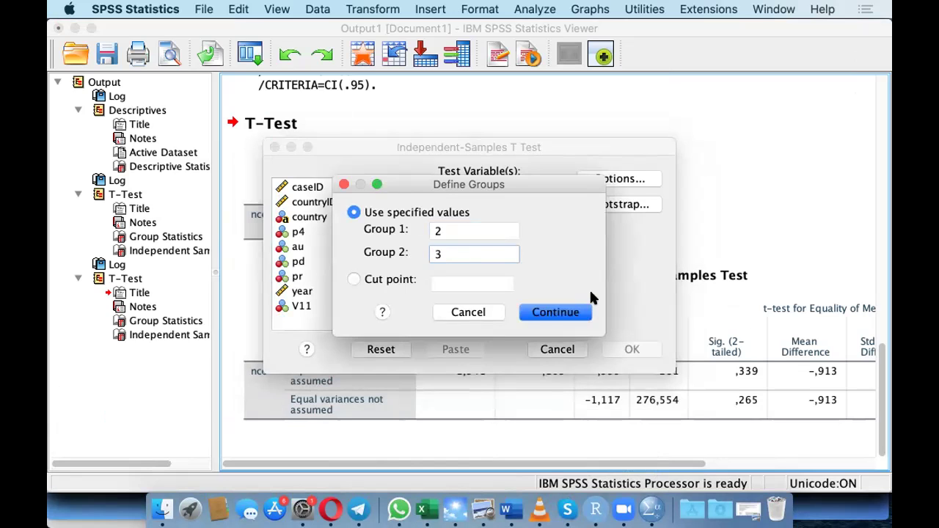
left_click(546, 314)
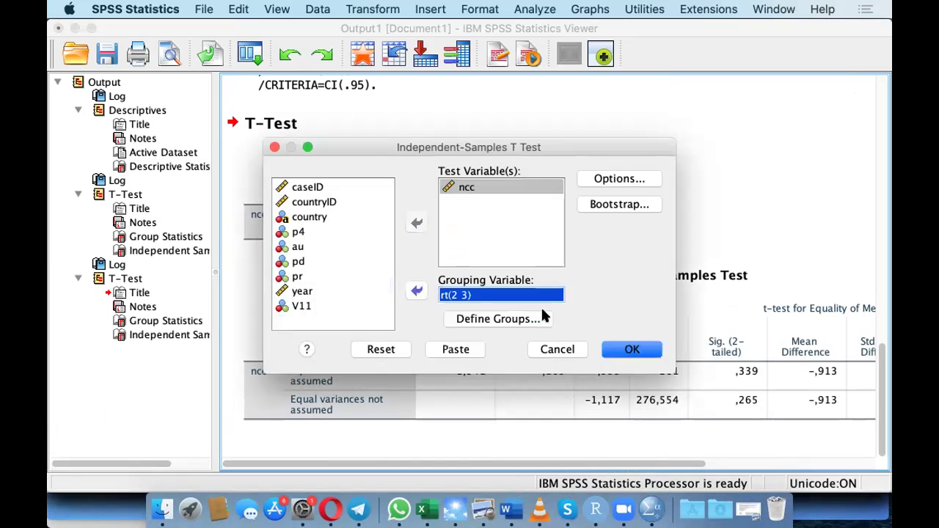
left_click(628, 351)
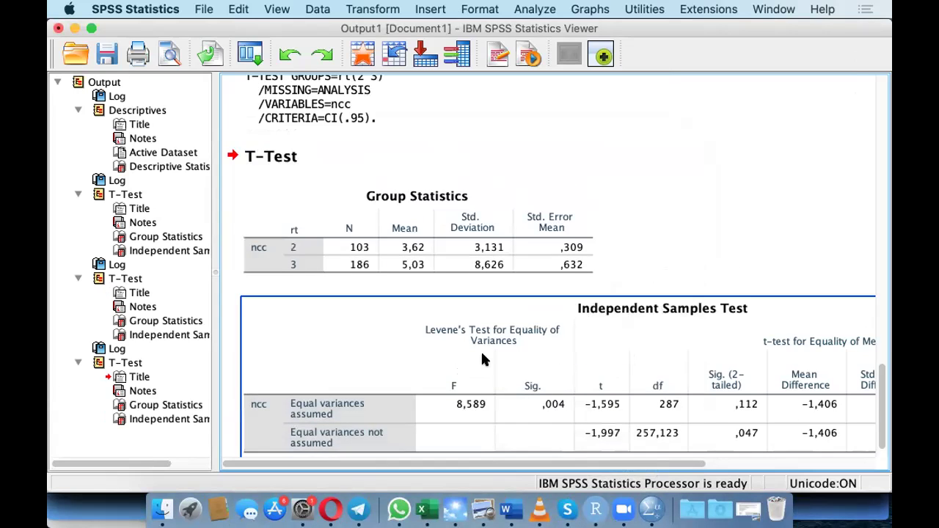
Step: Examine the group statistics and Independent Samples Test table for rt groups 2 and 3
scroll(481, 352, "down", 2)
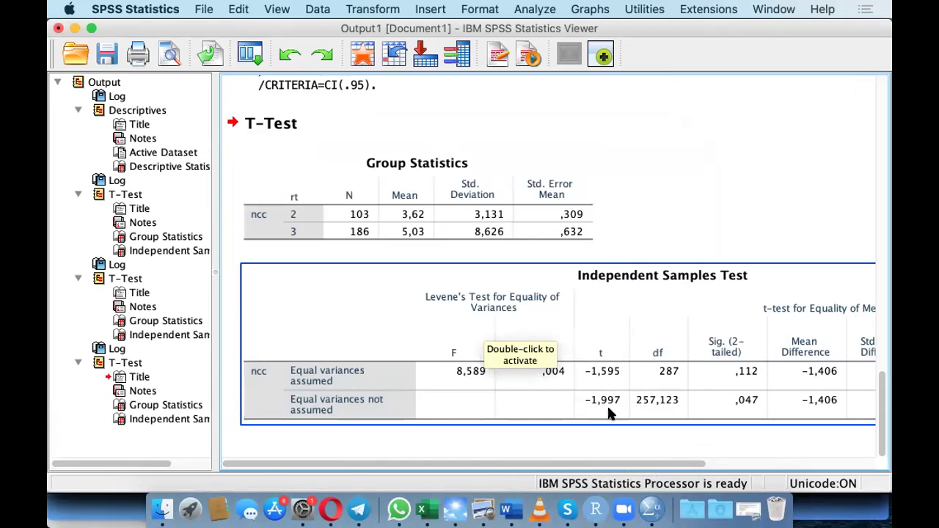
scroll(608, 413, "up", 10)
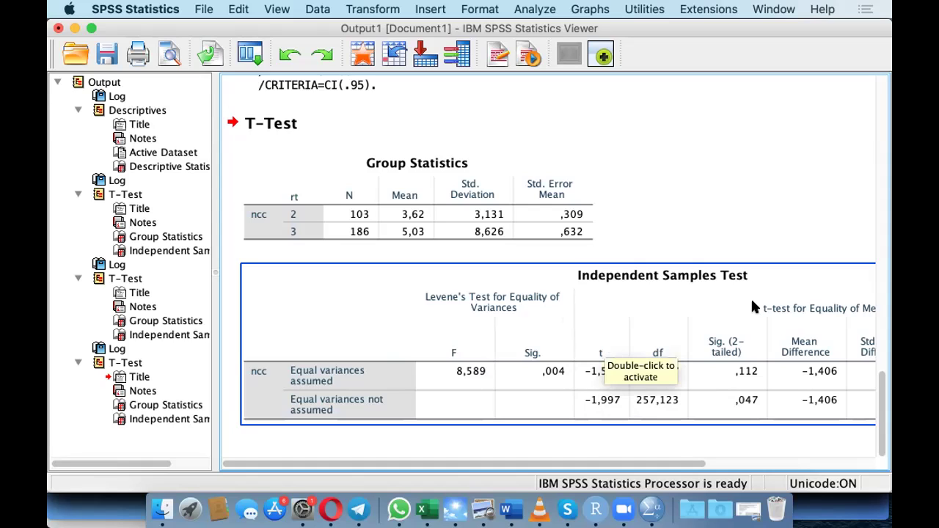
left_click(658, 195)
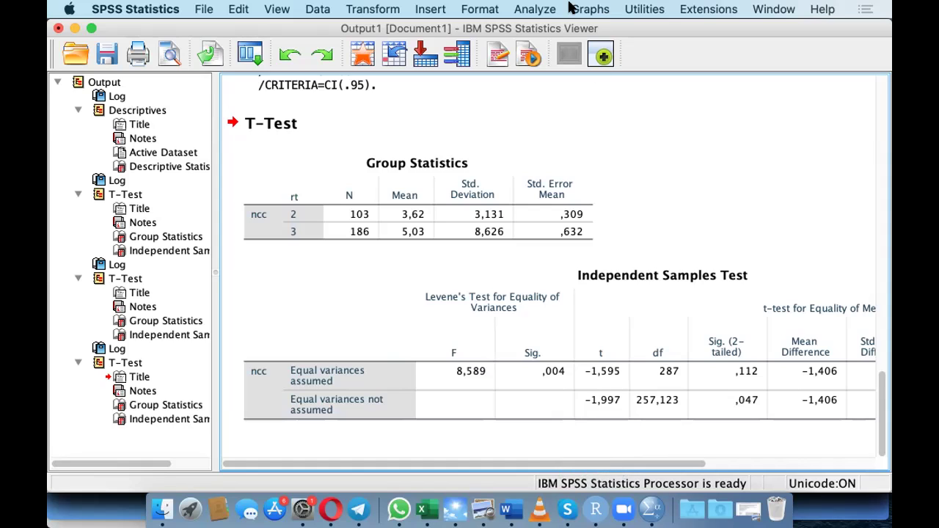
left_click(386, 249)
left_click(406, 255)
Step: Save the output as a Viewer file in the shu folder, named with the surname followed by "hw 1"
left_click(204, 9)
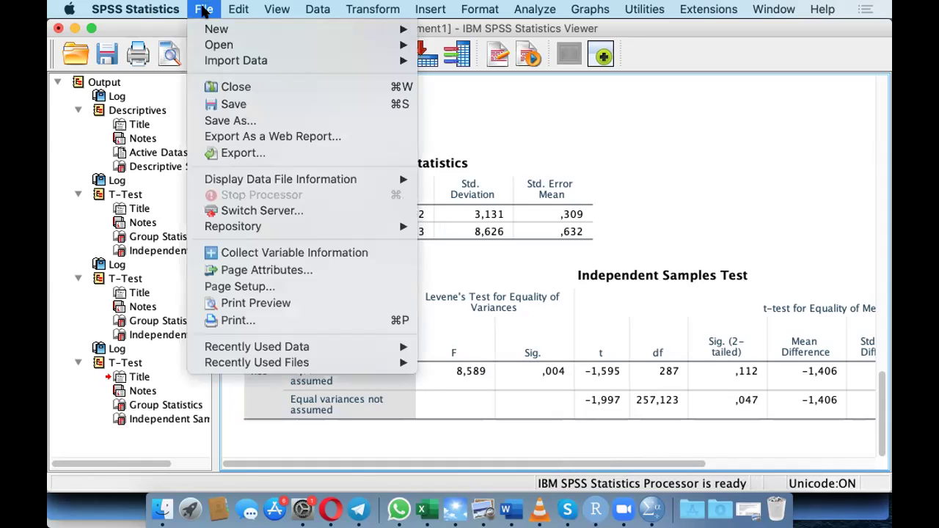
left_click(228, 121)
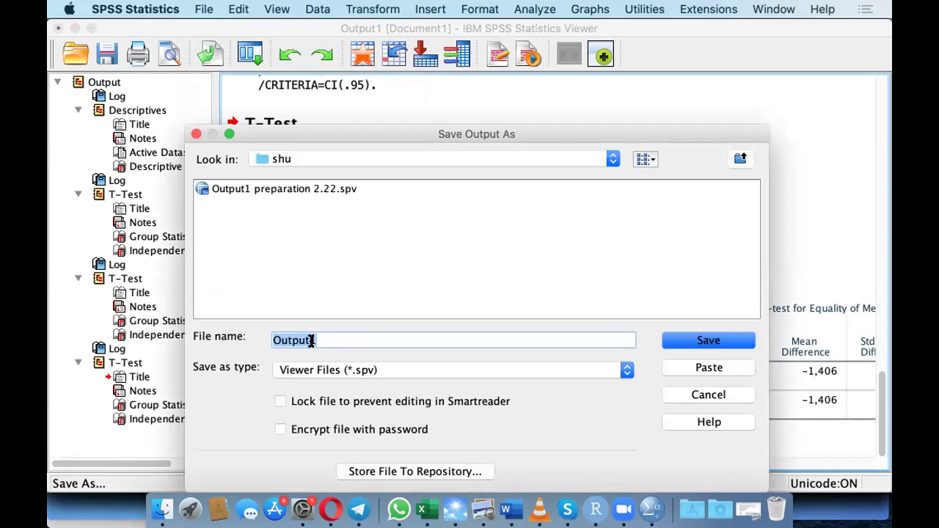
type("k")
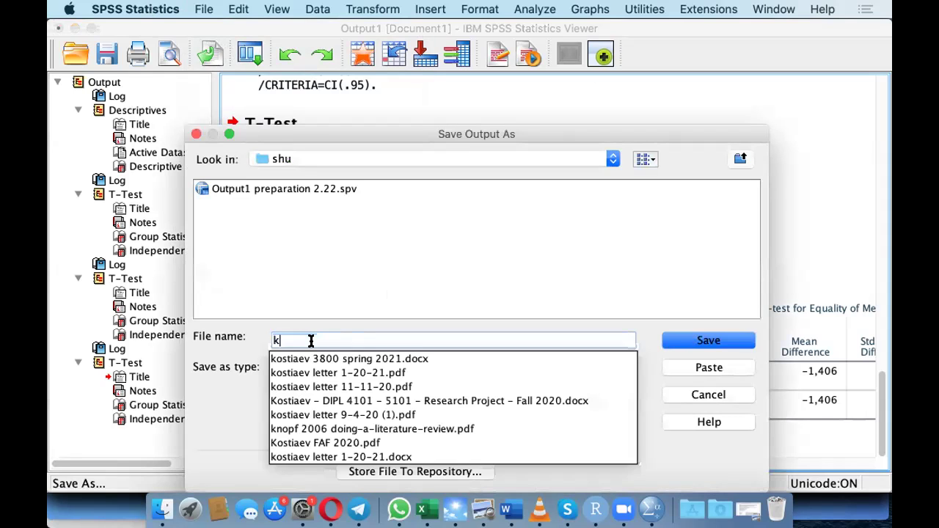
type("ostiav")
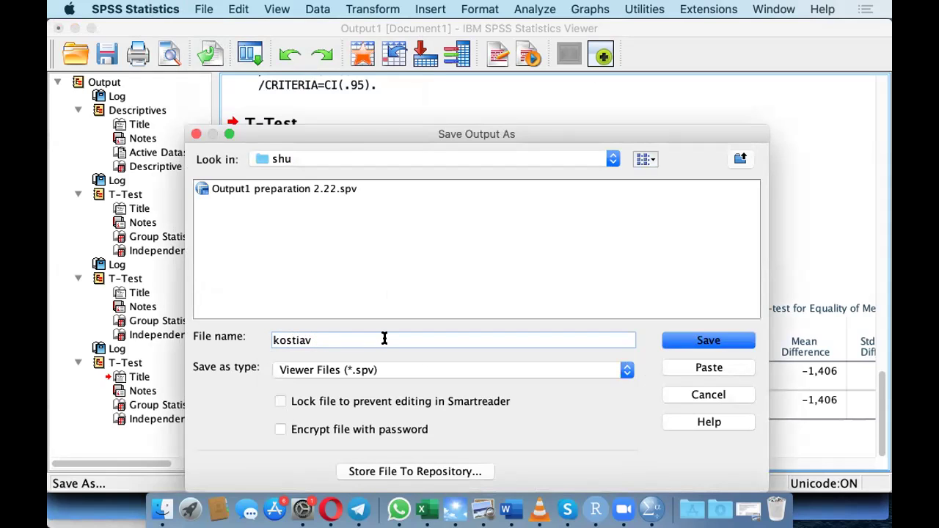
type("hw 1")
left_click(707, 341)
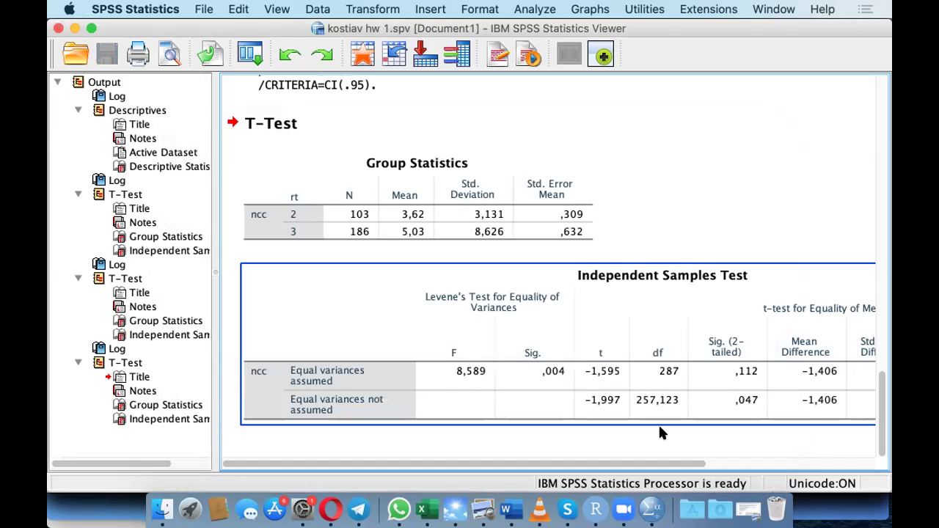
Step: Switch to RStudio, return to the start of sanctions paper.R, and clear all objects from the global environment
left_click(595, 506)
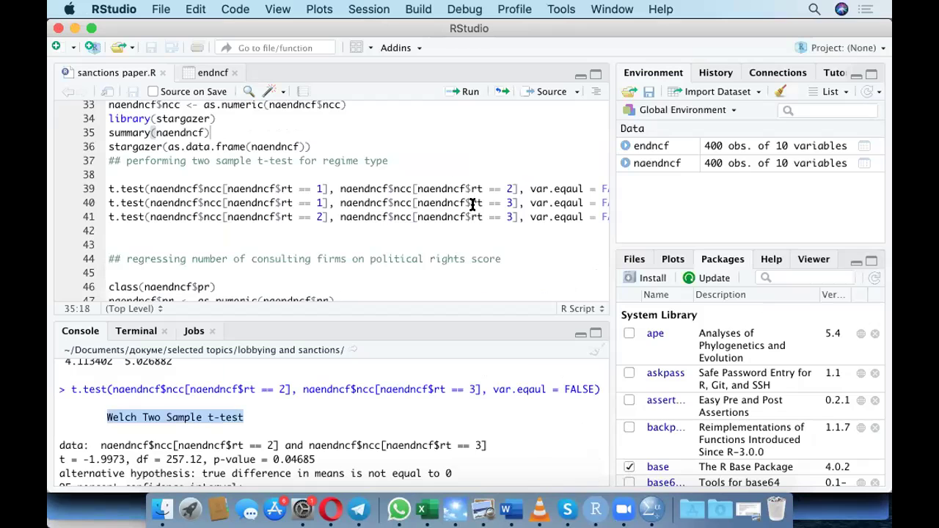
scroll(473, 204, "up", 9)
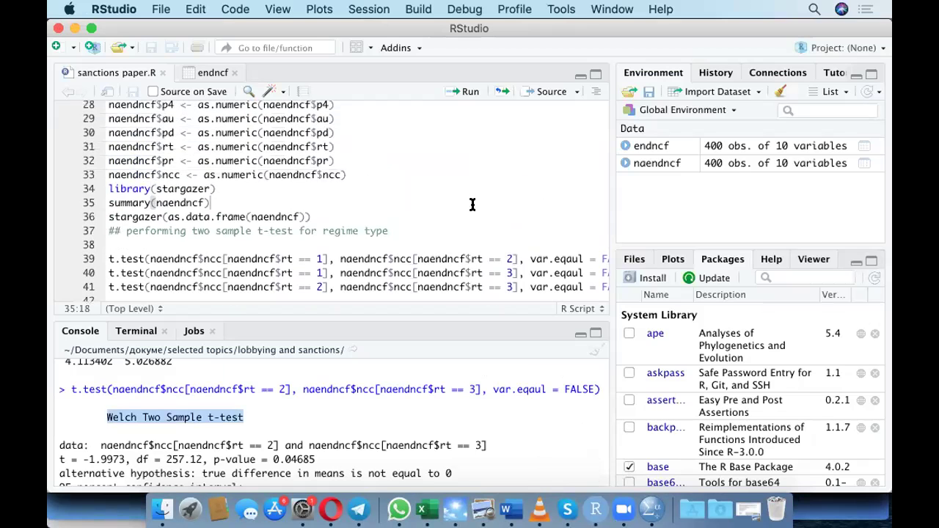
scroll(473, 203, "up", 2)
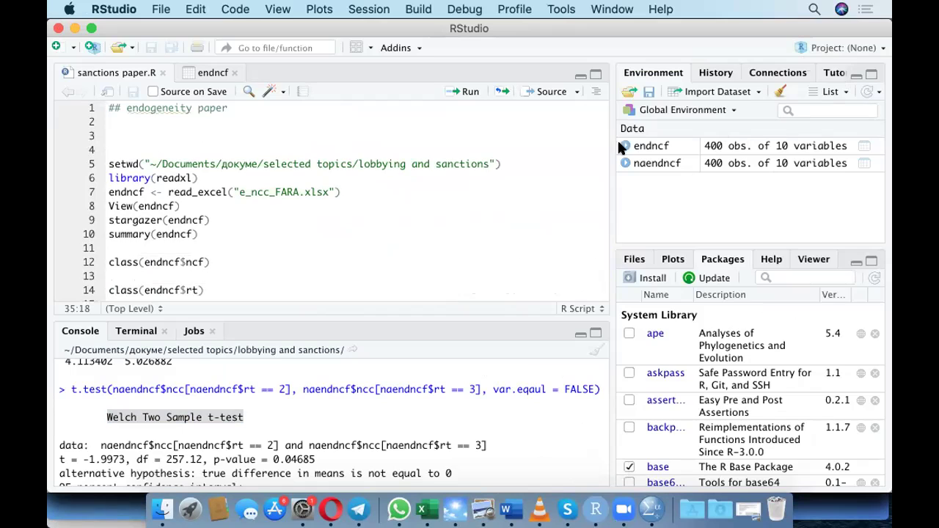
left_click(778, 89)
left_click(423, 324)
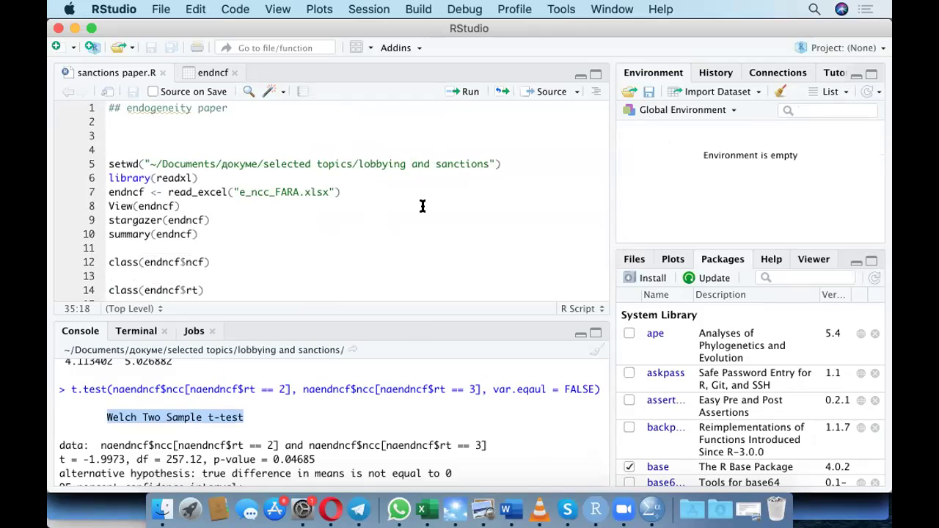
Step: Run the sanctions paper.R script from the setwd line through the three regime-type t-tests
left_click(109, 146)
left_click_drag(109, 147, 136, 261)
left_click(468, 92)
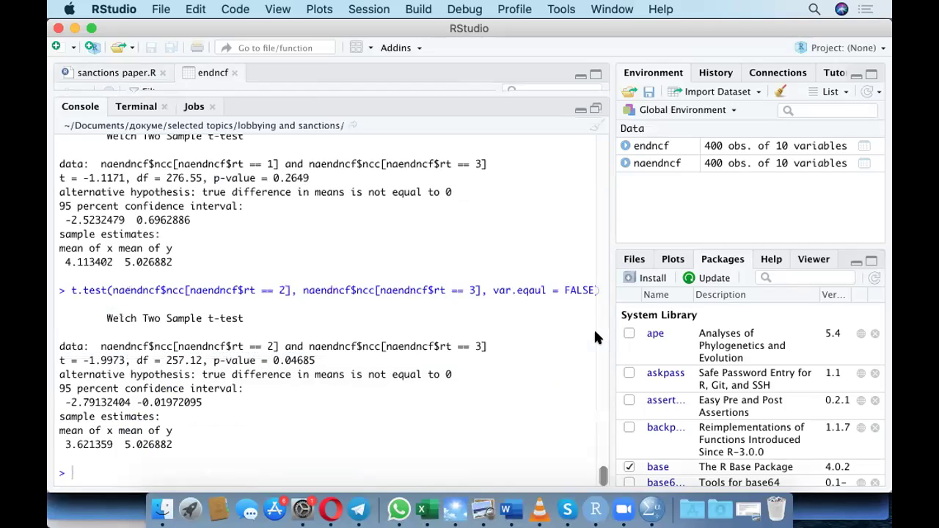
Step: Enlarge the RStudio console and review the Welch two-sample t-test output back through the earlier comparisons
left_click(594, 335)
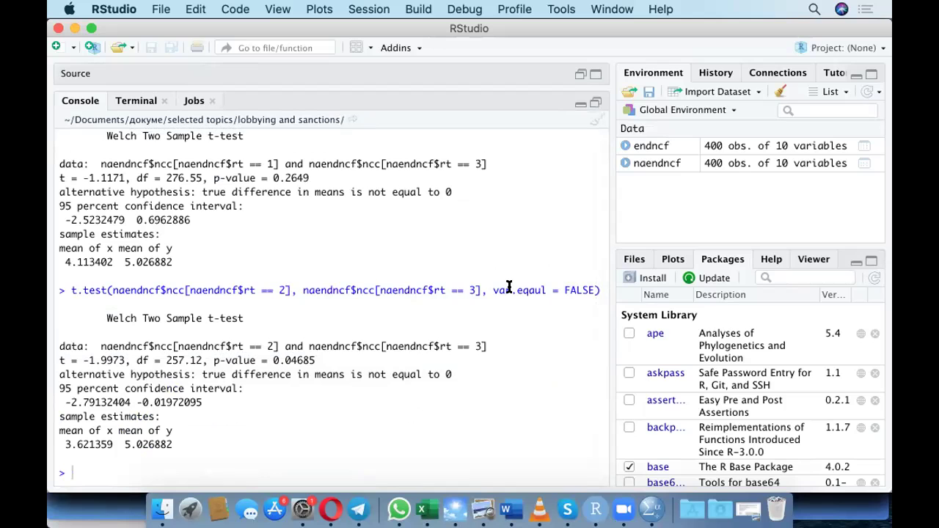
scroll(502, 237, "up", 10)
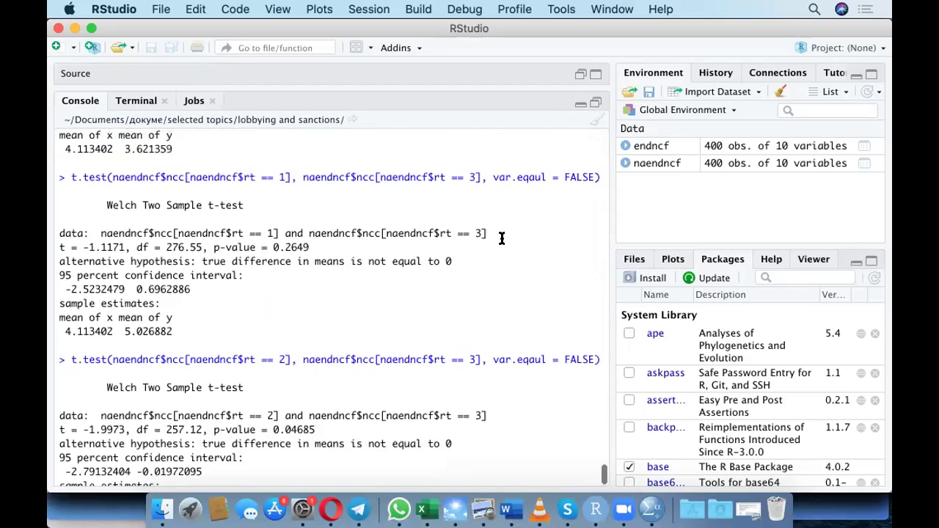